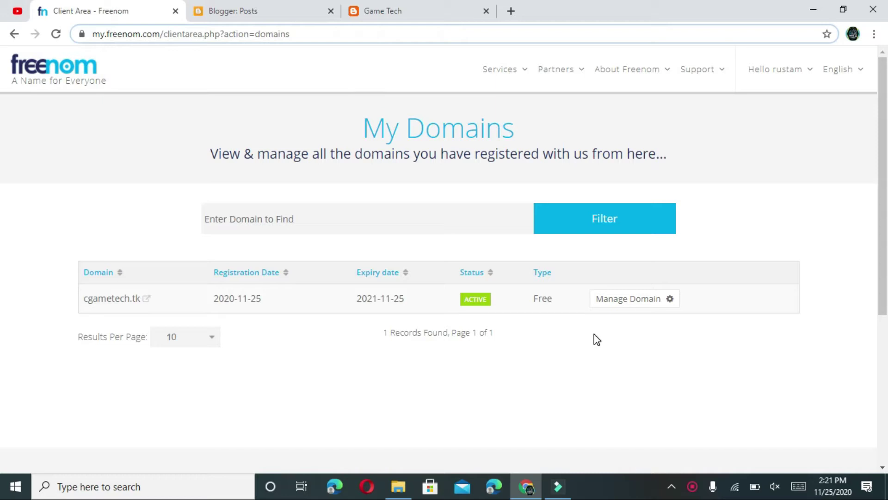
# Step: Switch to Blogger, view the live Game Tech blog, and go to the Publishing section of the blog's settings
pyautogui.click(217, 12)
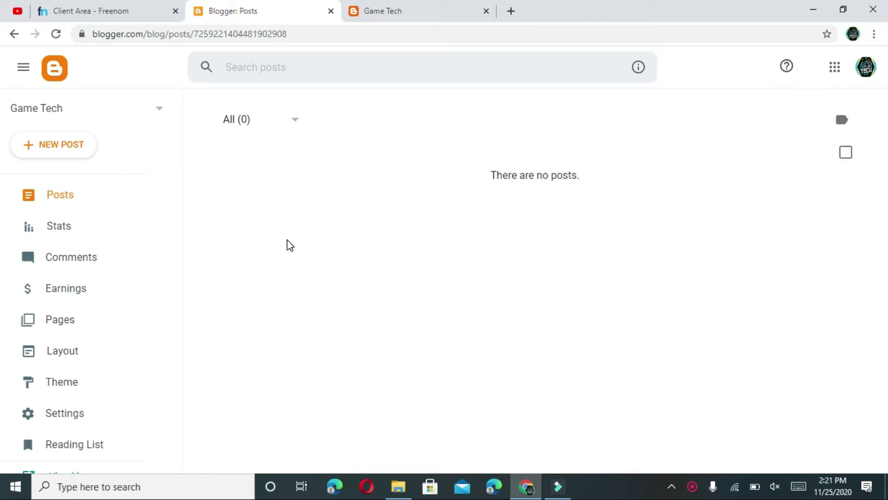
pyautogui.click(391, 10)
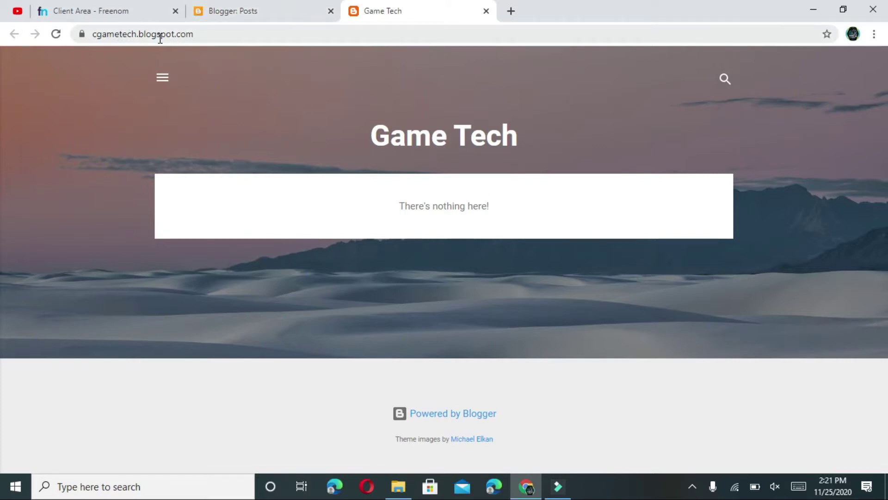
pyautogui.click(224, 13)
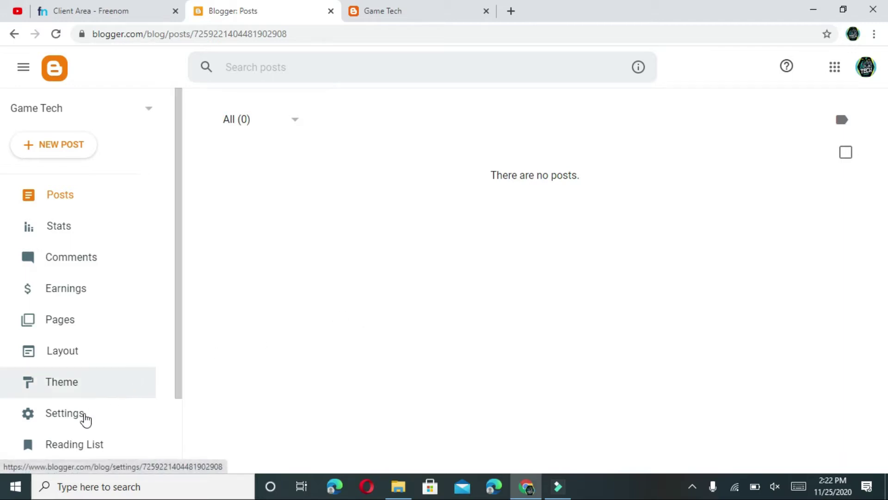
pyautogui.click(69, 415)
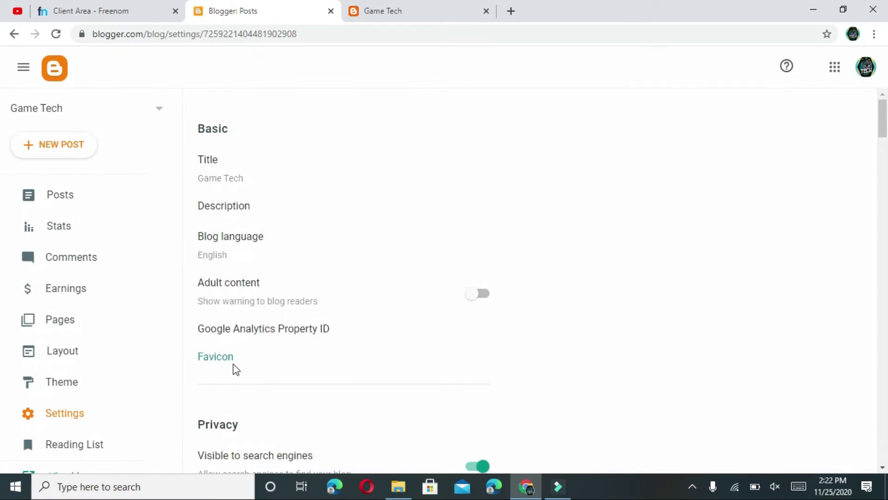
pyautogui.scroll(-7, 307, 364)
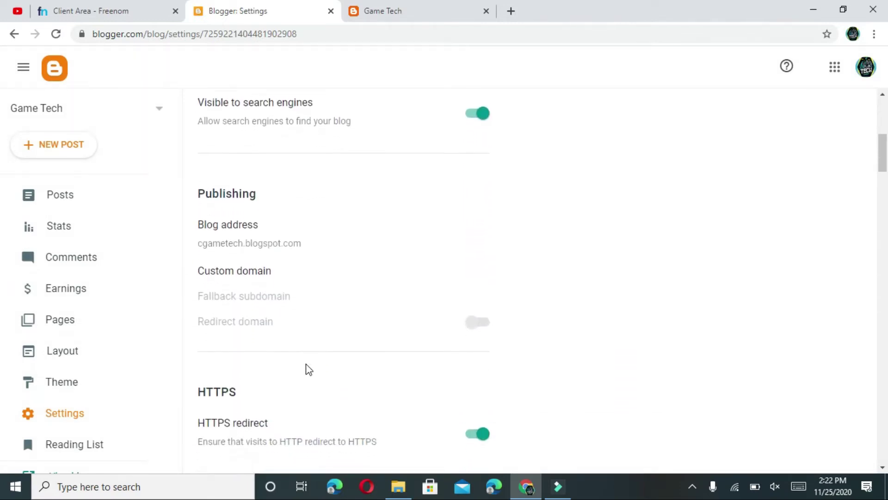
pyautogui.scroll(8, 309, 369)
pyautogui.scroll(-5, 309, 369)
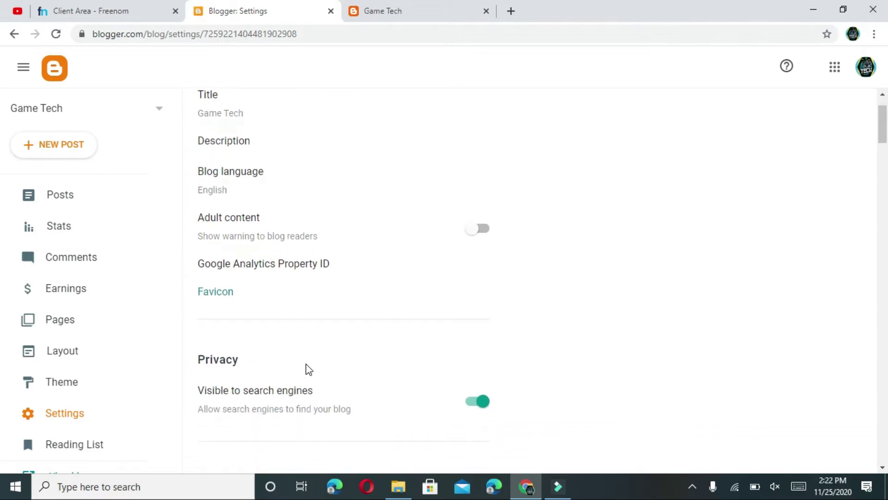
pyautogui.scroll(-2, 307, 363)
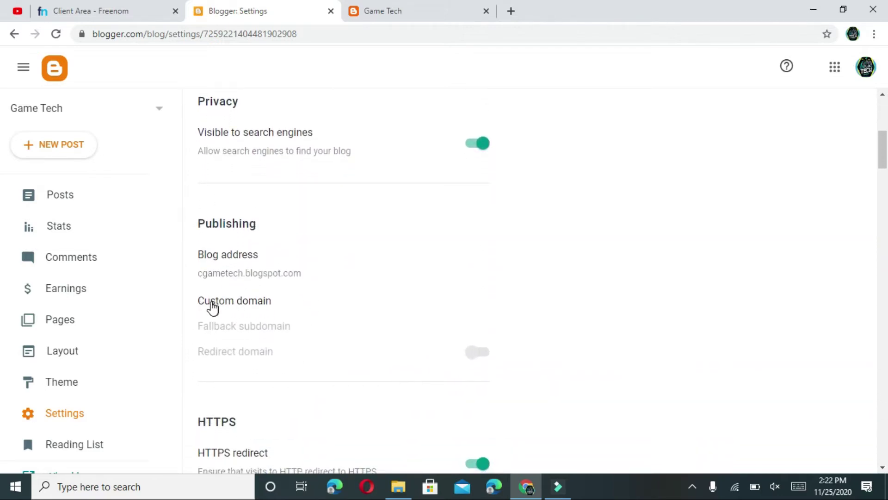
pyautogui.click(240, 300)
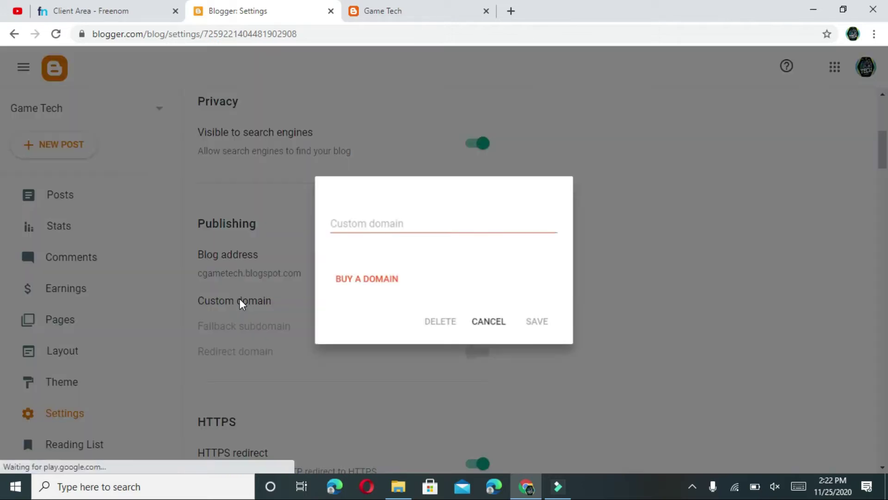
pyautogui.click(413, 223)
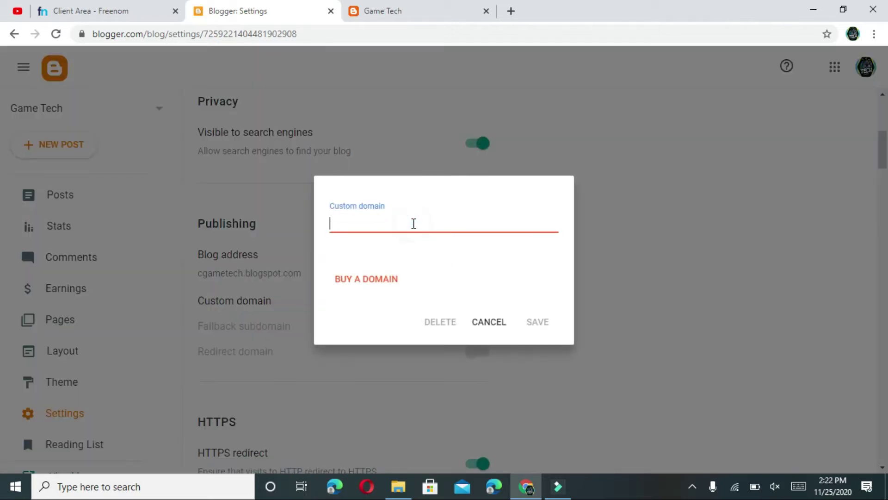
pyautogui.write('CG')
pyautogui.press('BackSpace')
pyautogui.write('cg')
pyautogui.press('BackSpace')
pyautogui.write('gametech')
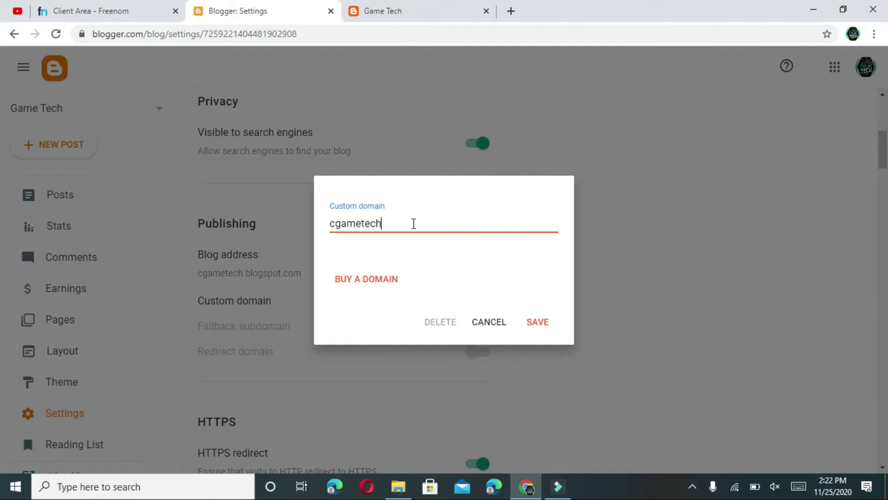
pyautogui.write('.tk')
pyautogui.click(331, 223)
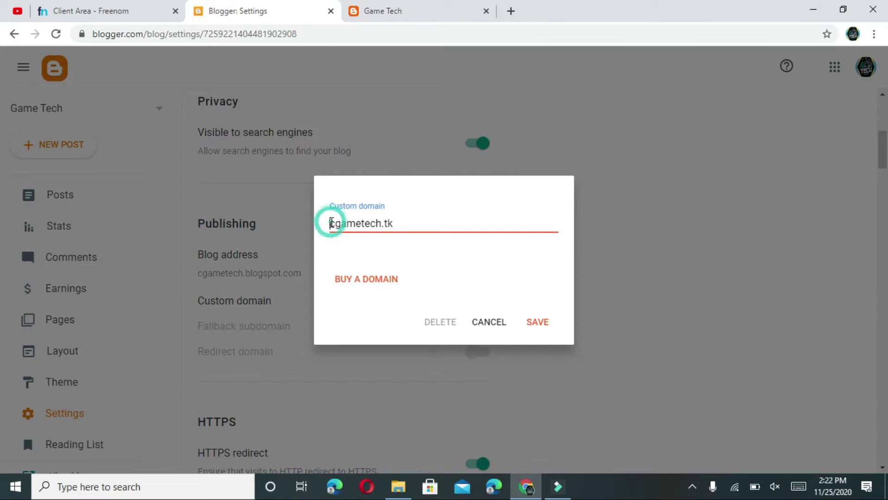
pyautogui.write('www.')
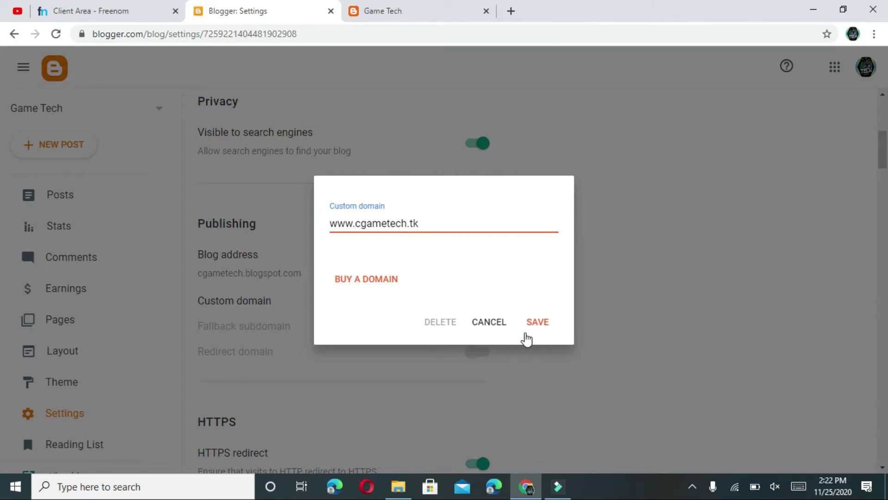
pyautogui.click(537, 323)
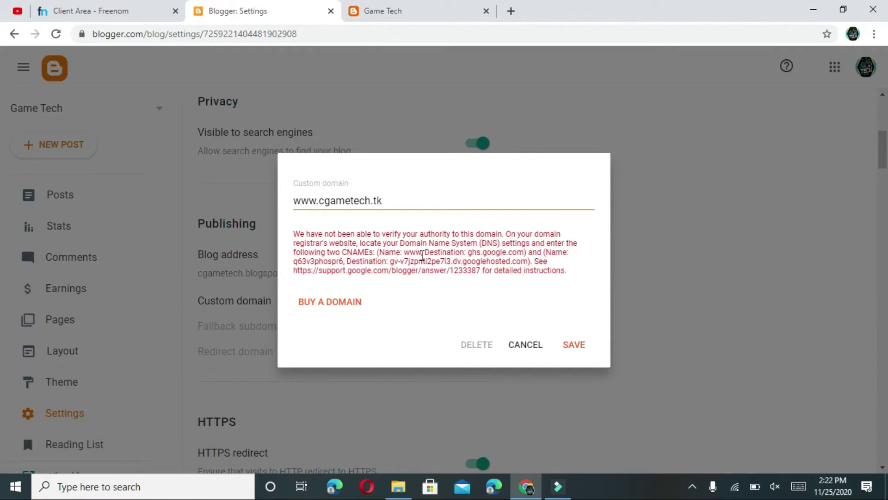
# Step: Highlight the ghs.google.com destination in Blogger's message and open the DNS management page for cgametech.tk in Freenom
pyautogui.moveTo(469, 255); pyautogui.dragTo(525, 255)
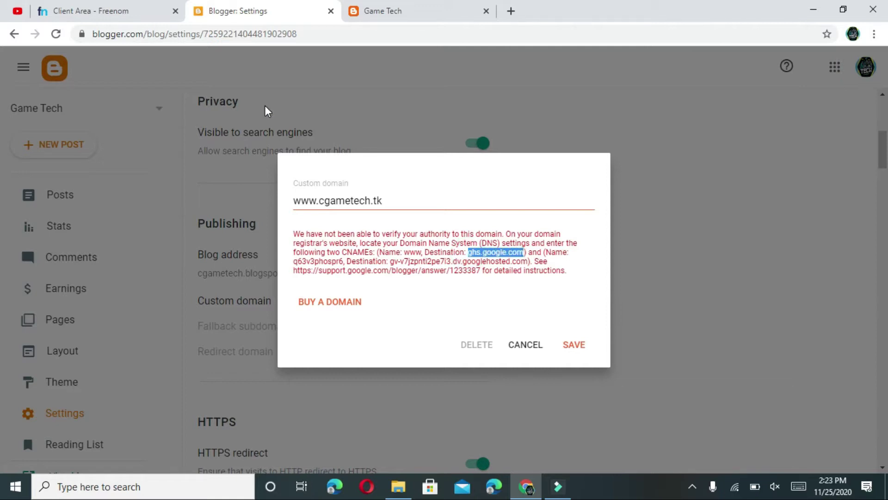
pyautogui.click(118, 6)
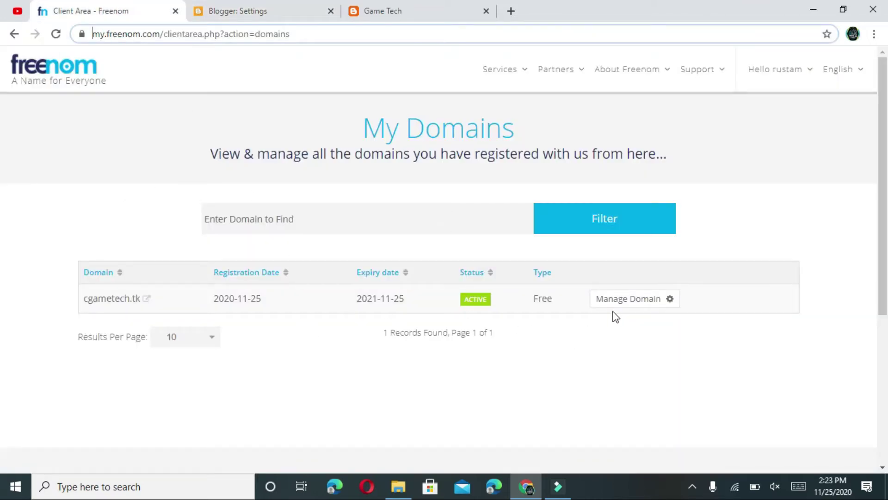
pyautogui.click(639, 302)
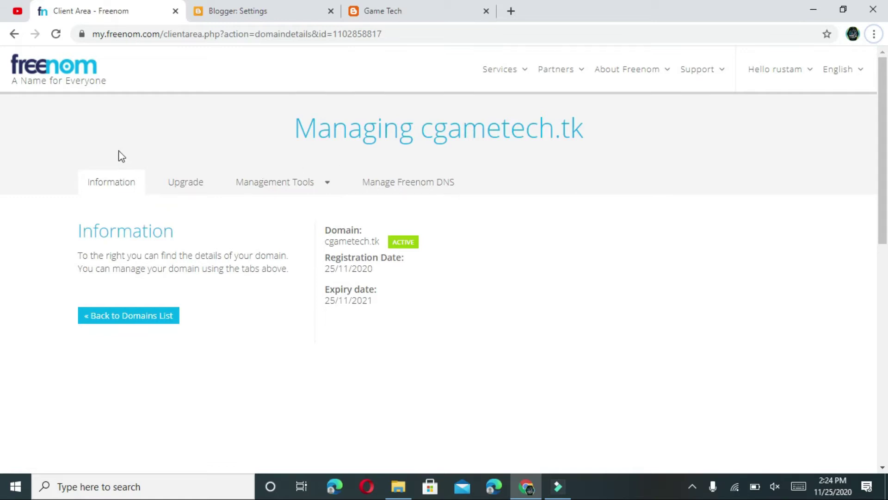
pyautogui.click(592, 129)
pyautogui.moveTo(591, 129); pyautogui.dragTo(302, 121)
pyautogui.click(531, 195)
pyautogui.click(413, 195)
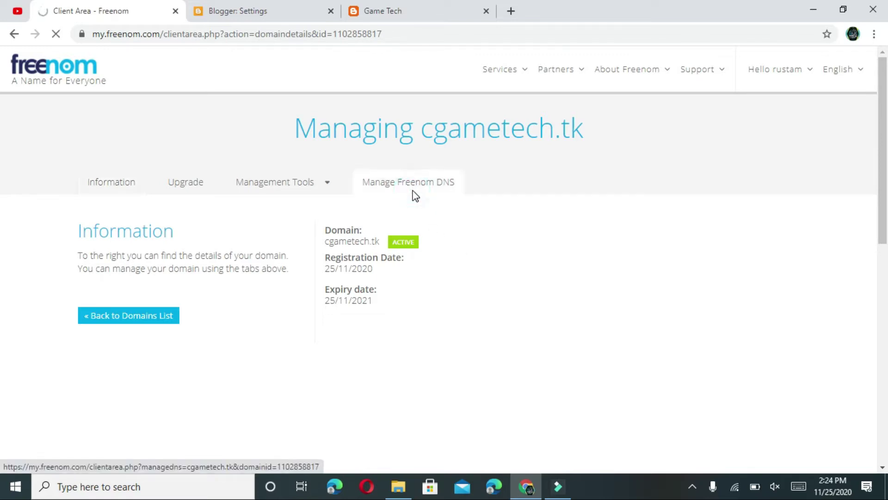
pyautogui.click(430, 5)
pyautogui.click(304, 4)
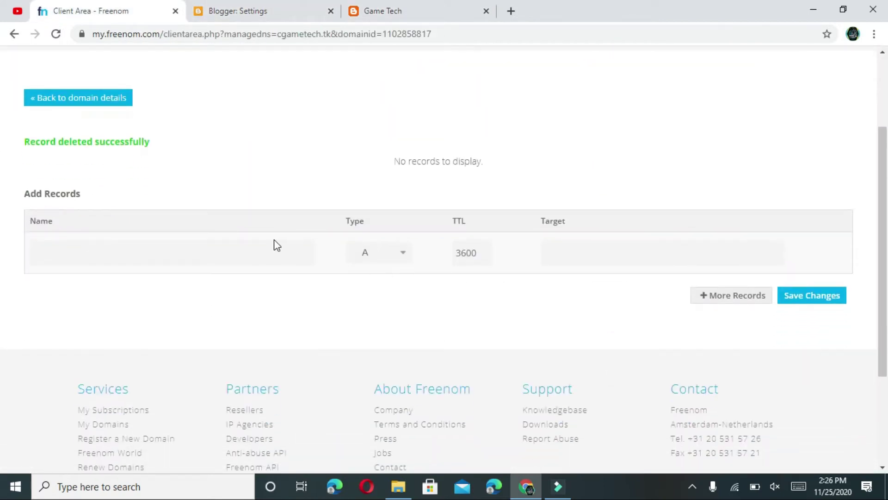
# Step: Fill in a DNS record named www with target ghs.google.com and add a second record row
pyautogui.click(268, 249)
pyautogui.click(163, 301)
pyautogui.click(576, 254)
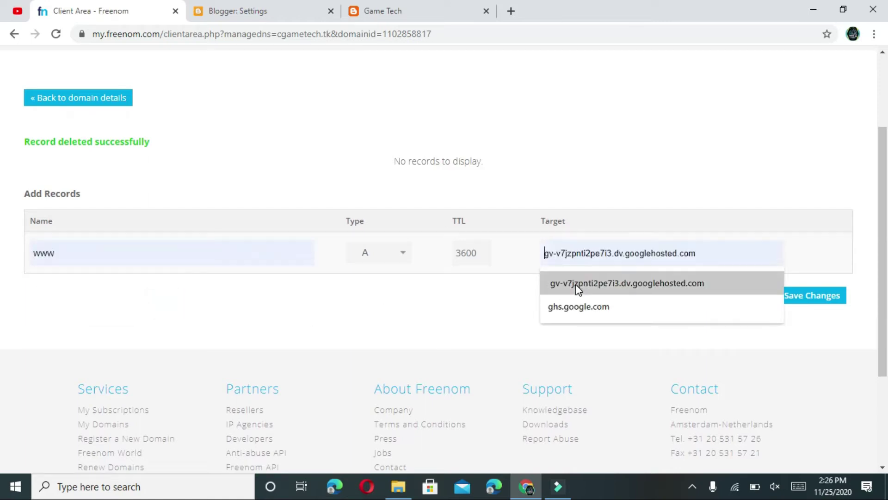
pyautogui.click(574, 318)
pyautogui.click(729, 296)
pyautogui.click(281, 295)
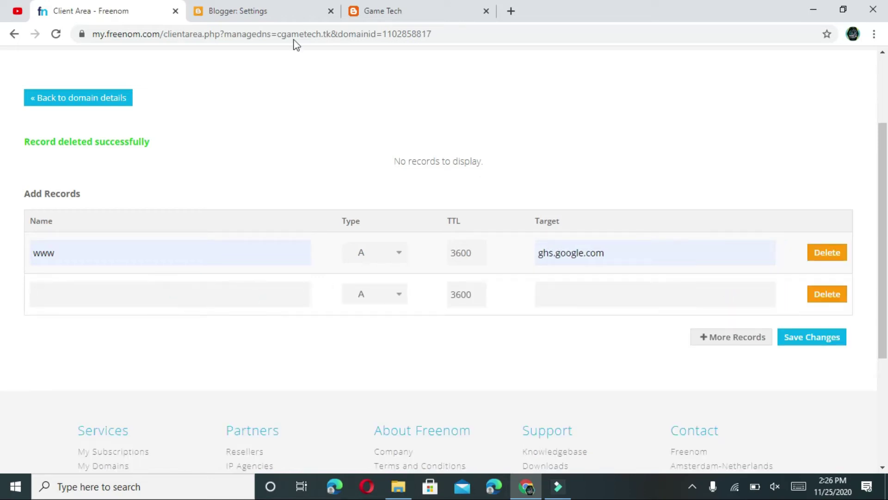
# Step: Copy the second CNAME's verification name from Blogger into the second record's name in Freenom
pyautogui.click(323, 9)
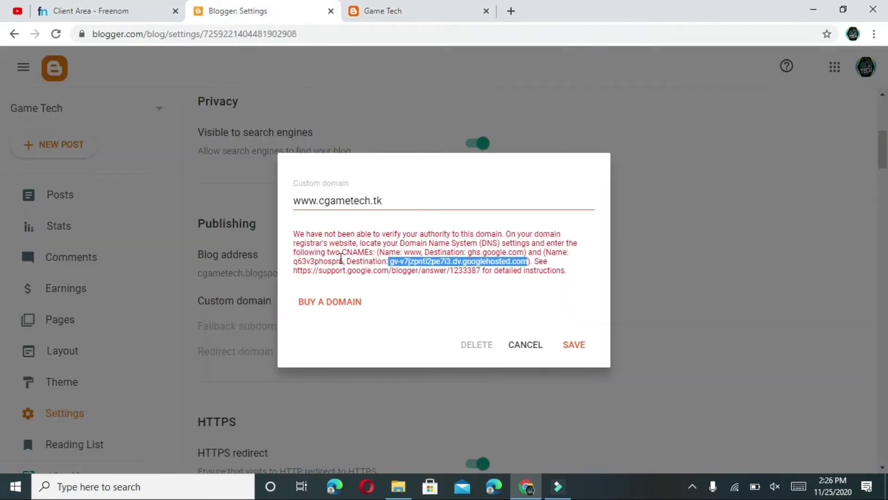
pyautogui.moveTo(344, 261); pyautogui.dragTo(295, 260)
pyautogui.hotkey('ctrl', 'c')
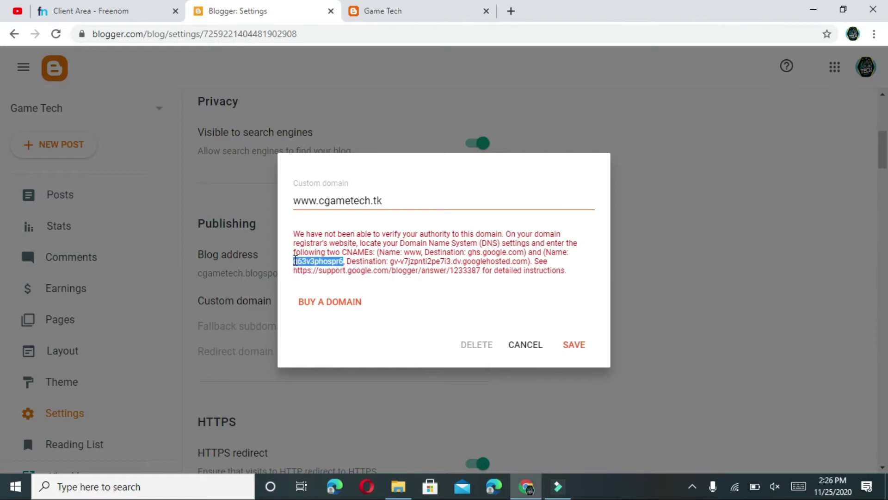
pyautogui.click(113, 12)
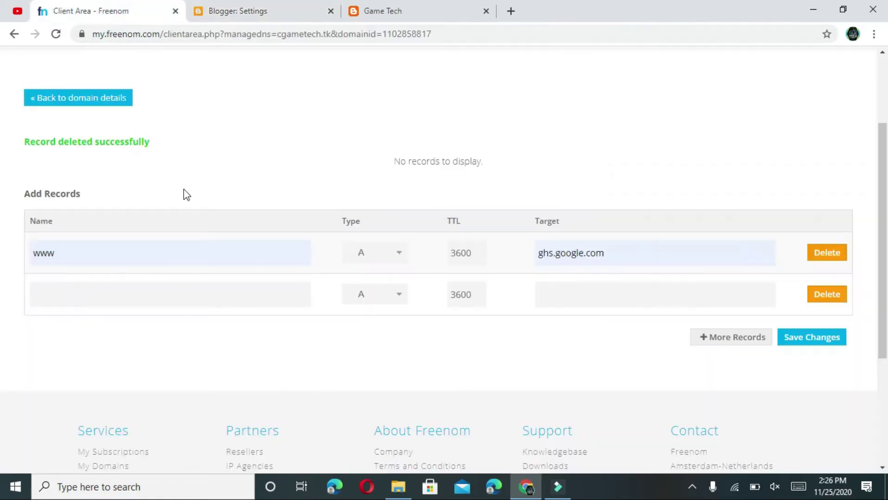
pyautogui.hotkey('ctrl', 'v')
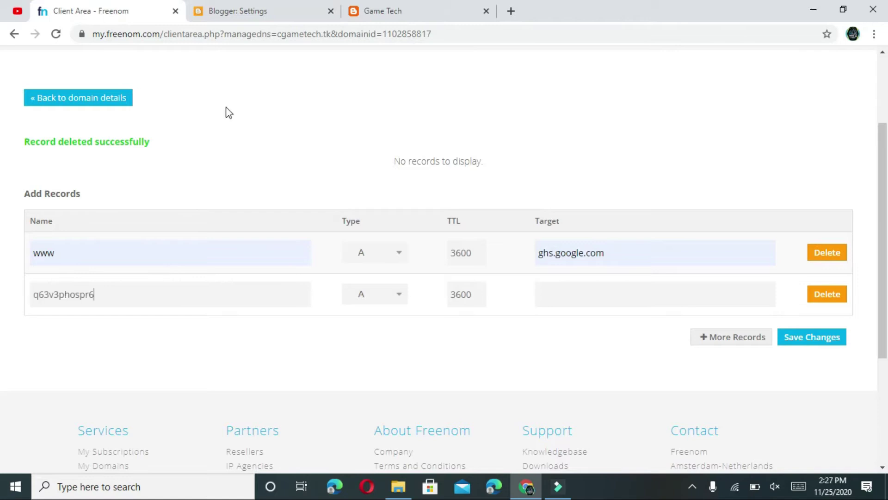
# Step: Copy the second CNAME's googlehosted.com verification destination from Blogger into the second record's target, and try to save both records as type A
pyautogui.click(325, 6)
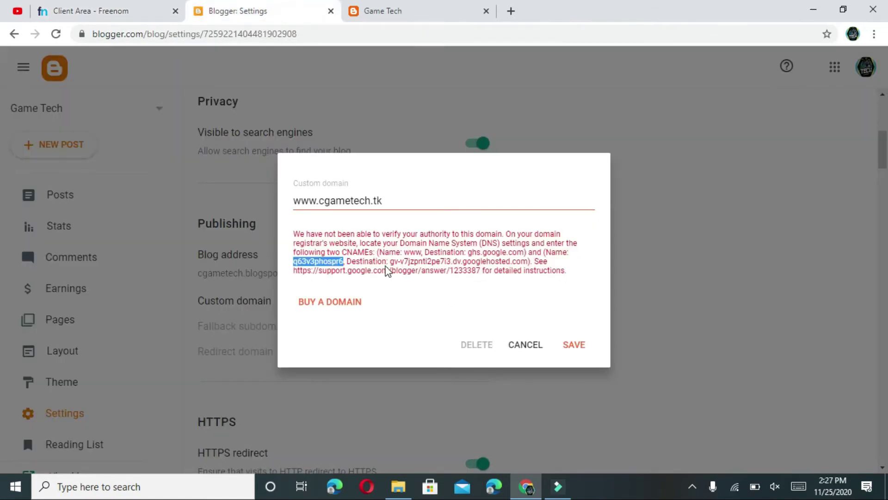
pyautogui.moveTo(391, 261); pyautogui.dragTo(527, 263)
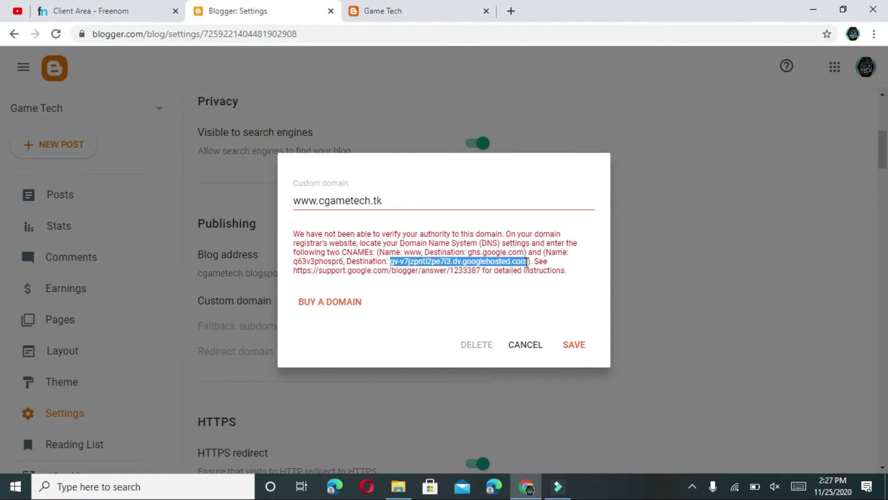
pyautogui.click(144, 7)
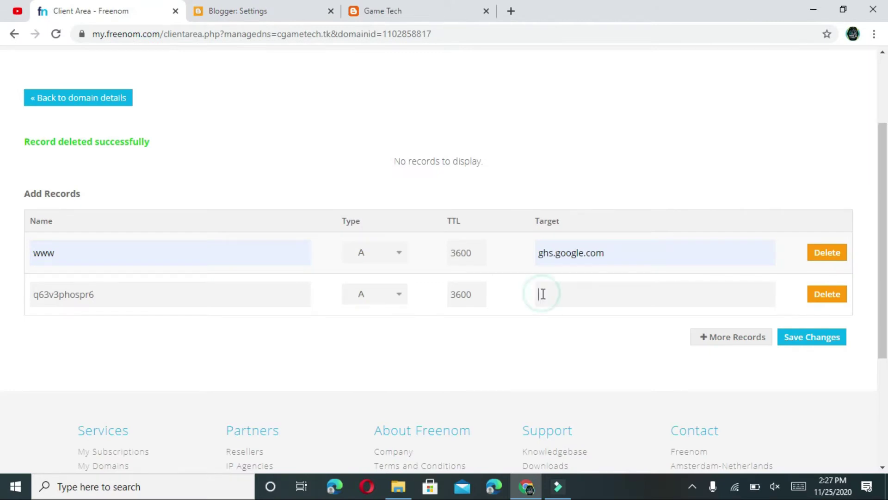
pyautogui.write('gv-v7jzpnti2pe7i3.dv.googlehosted.com')
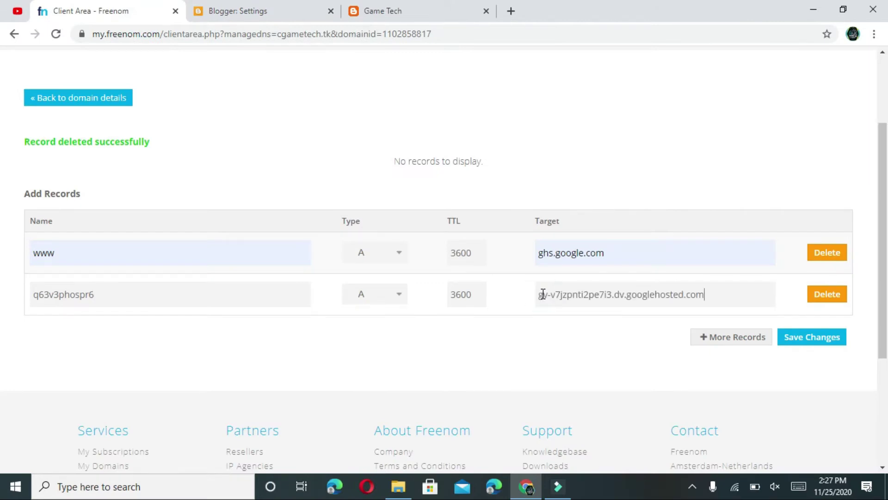
pyautogui.click(807, 341)
# Step: Fill in a new DNS record named www with type CNAME and target ghs.google.com
pyautogui.scroll(-1, 755, 326)
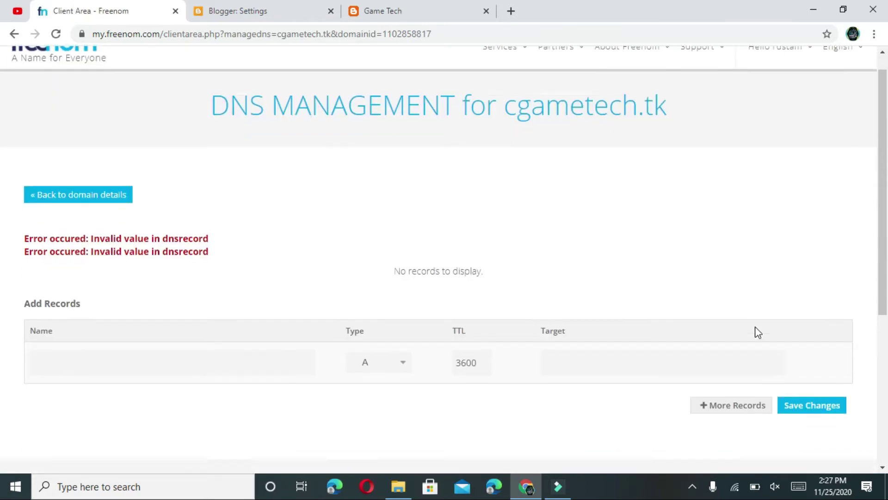
pyautogui.scroll(-2, 756, 331)
pyautogui.click(192, 246)
pyautogui.click(124, 289)
pyautogui.click(382, 256)
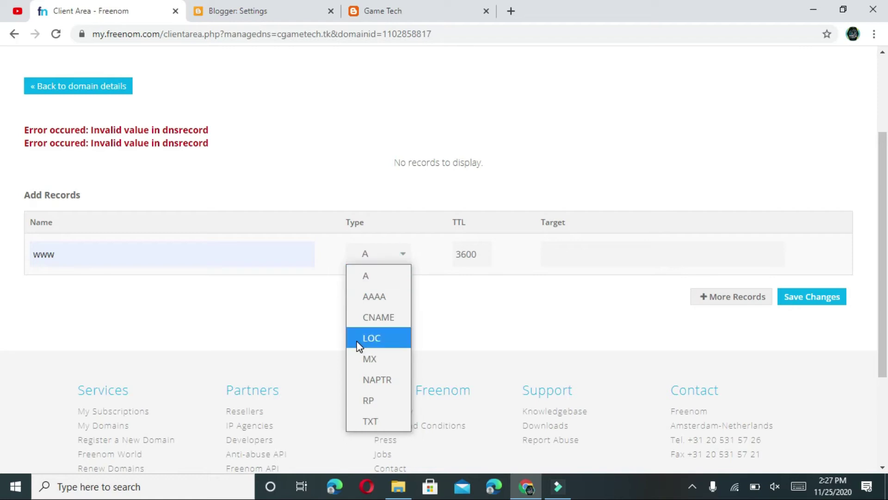
pyautogui.click(376, 323)
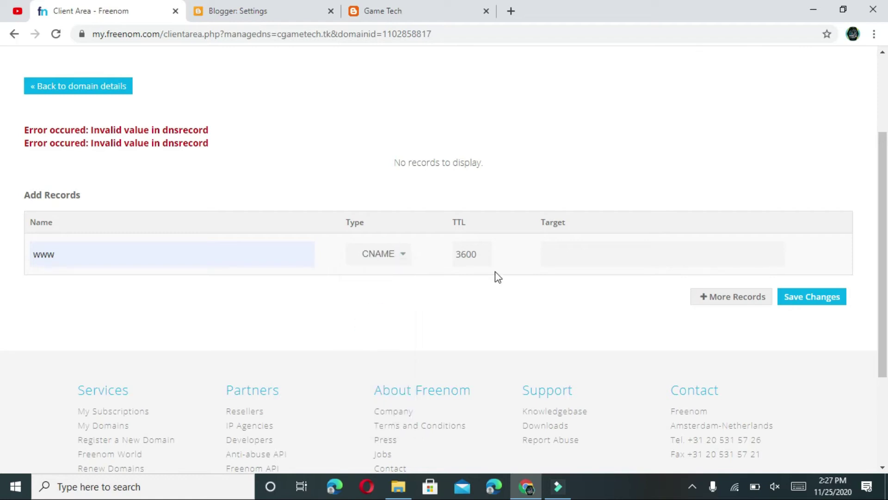
pyautogui.click(555, 254)
pyautogui.click(557, 284)
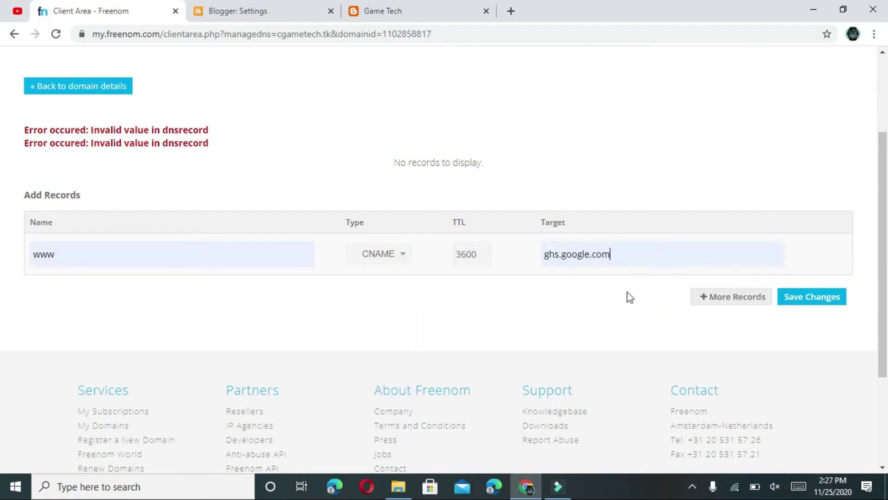
# Step: Add a second CNAME record with Blogger's verification name and googlehosted.com verification target, and save both DNS records
pyautogui.click(732, 296)
pyautogui.click(177, 292)
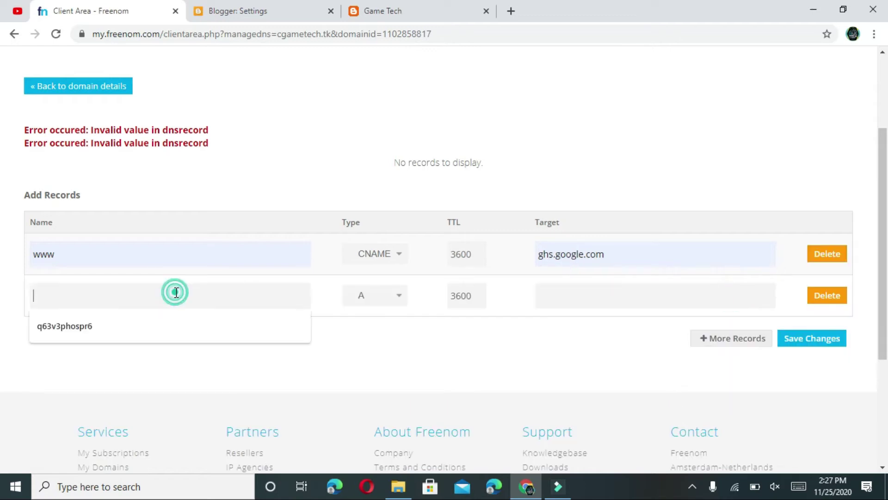
pyautogui.click(125, 322)
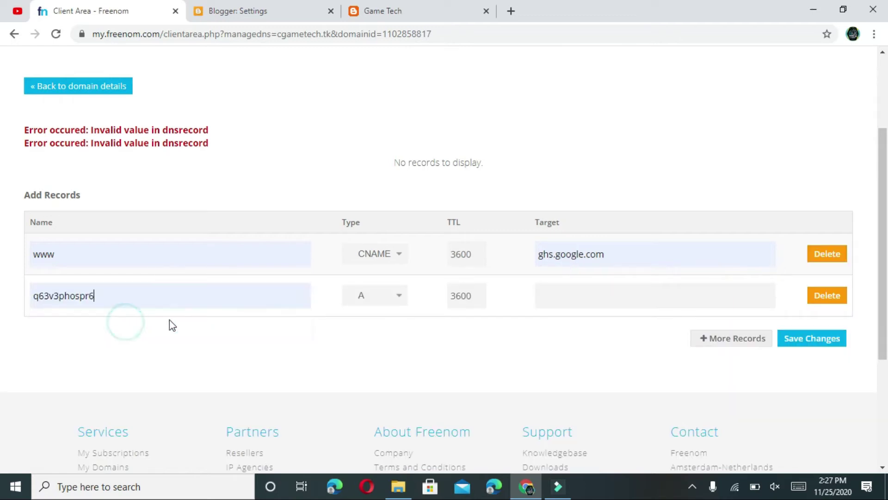
pyautogui.click(377, 295)
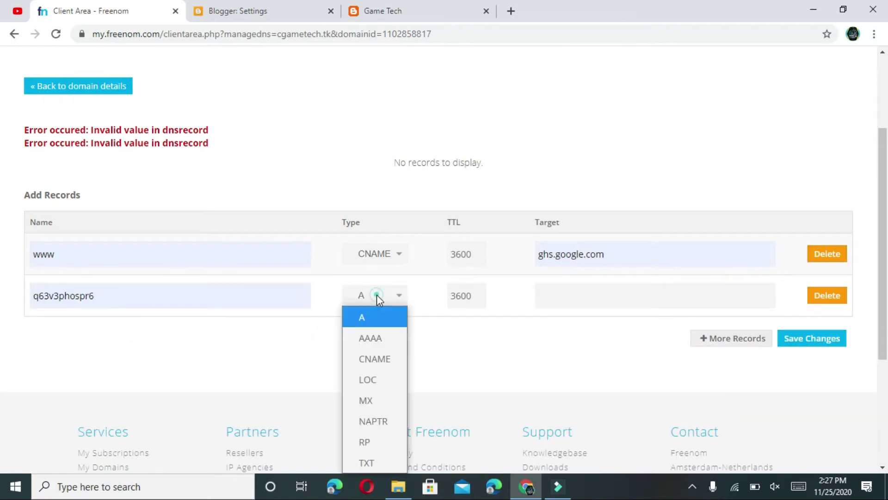
pyautogui.click(373, 360)
pyautogui.click(585, 293)
pyautogui.click(577, 334)
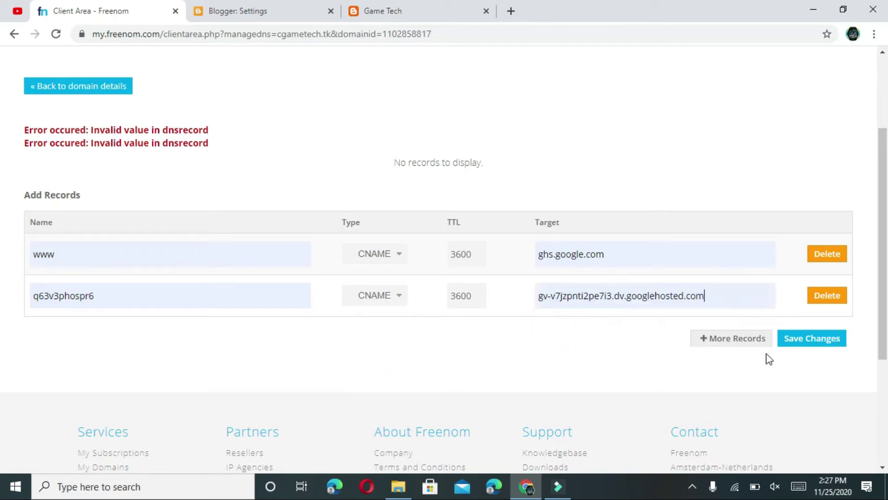
pyautogui.click(800, 345)
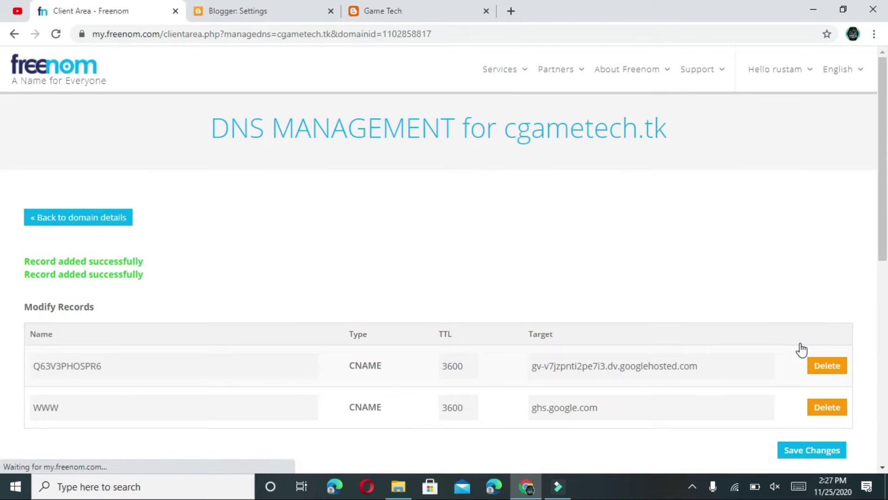
pyautogui.scroll(-3, 424, 352)
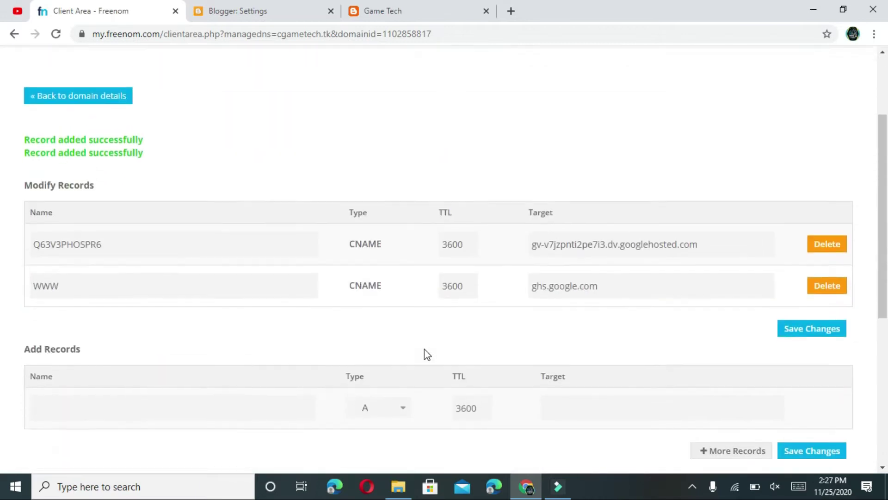
pyautogui.scroll(2, 424, 351)
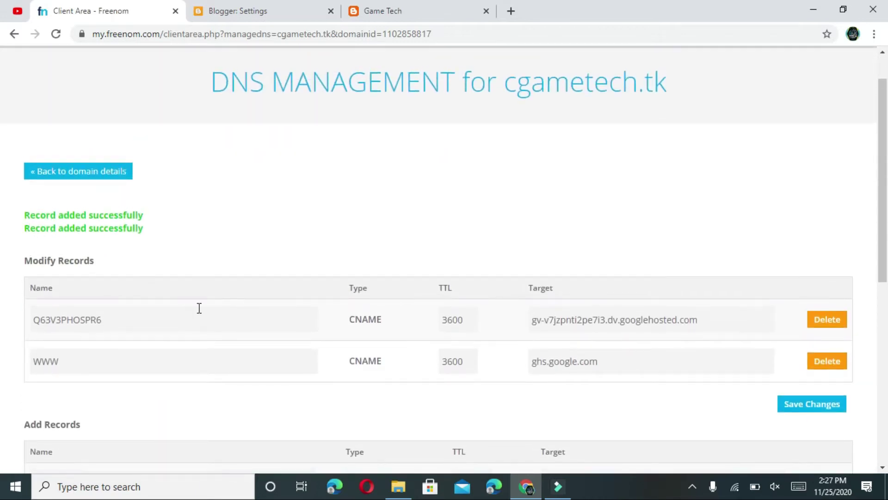
pyautogui.scroll(-3, 521, 371)
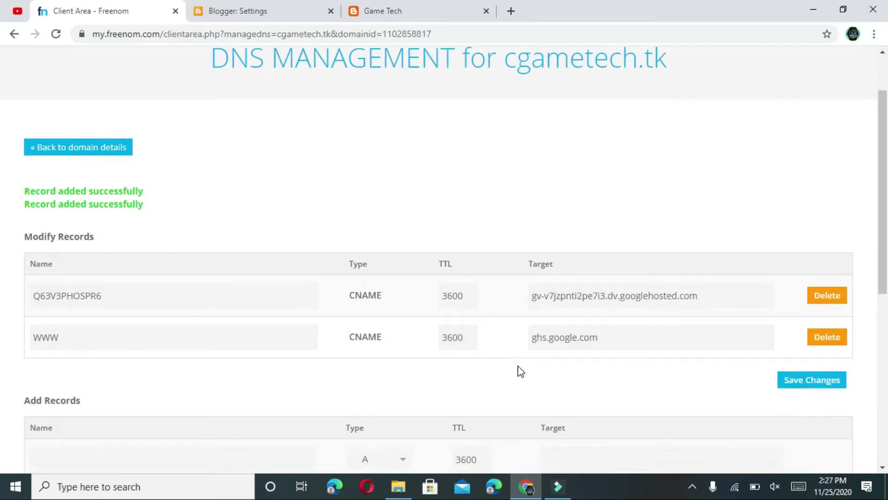
pyautogui.scroll(4, 521, 371)
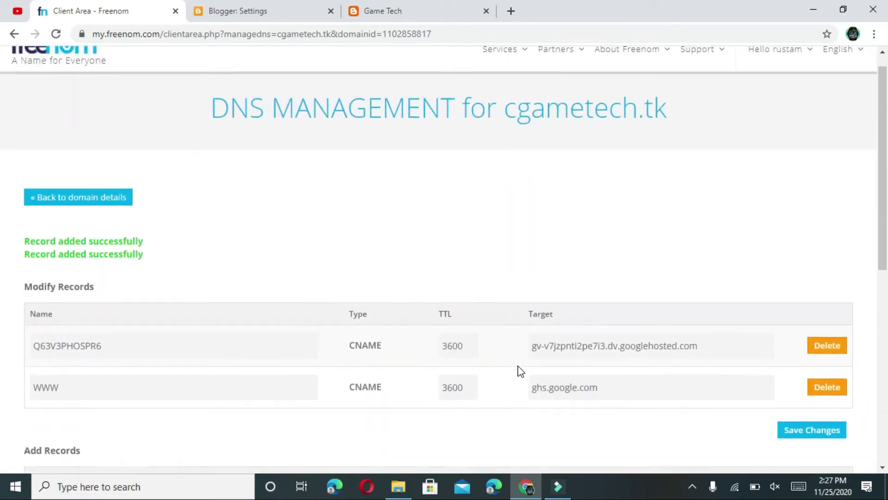
pyautogui.click(260, 6)
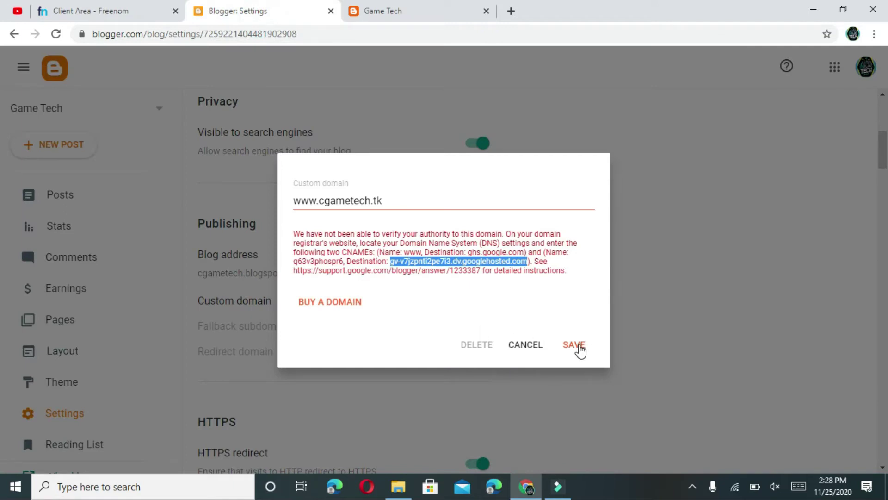
pyautogui.click(579, 350)
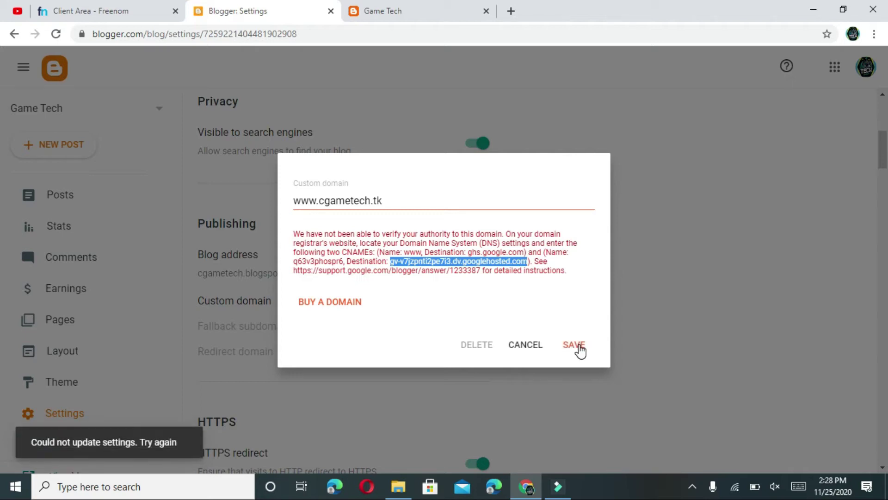
# Step: Return to Freenom and delete the CNAME record that targets the googlehosted.com address
pyautogui.click(67, 5)
pyautogui.scroll(-1, 370, 257)
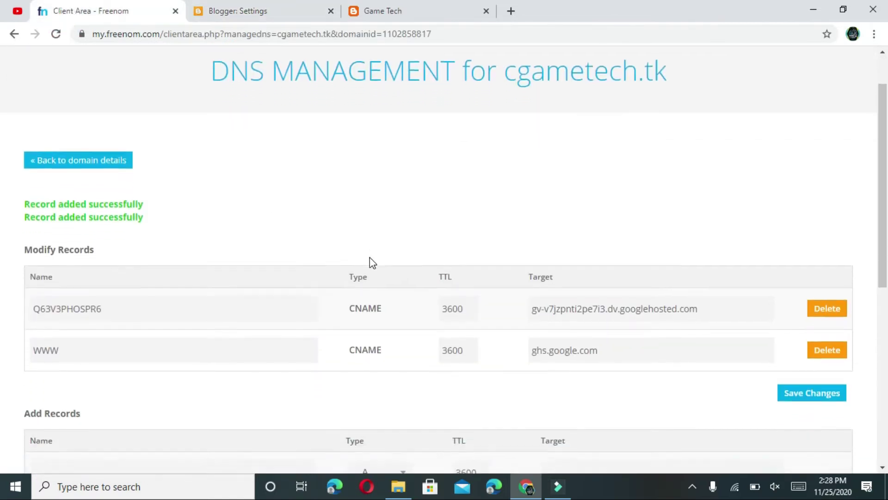
pyautogui.scroll(-3, 370, 262)
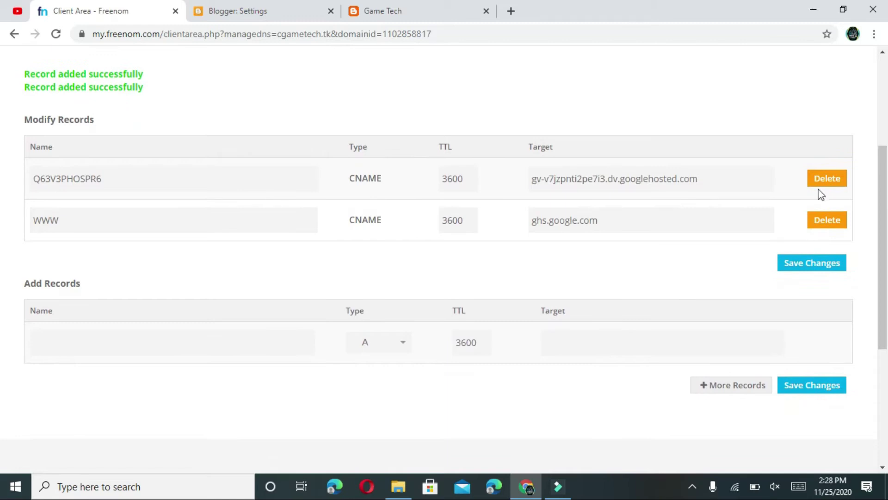
pyautogui.click(835, 184)
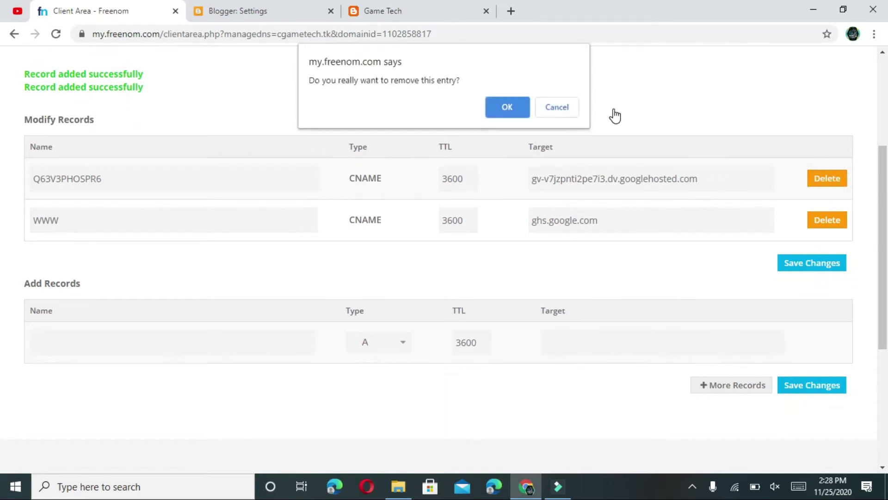
pyautogui.click(521, 110)
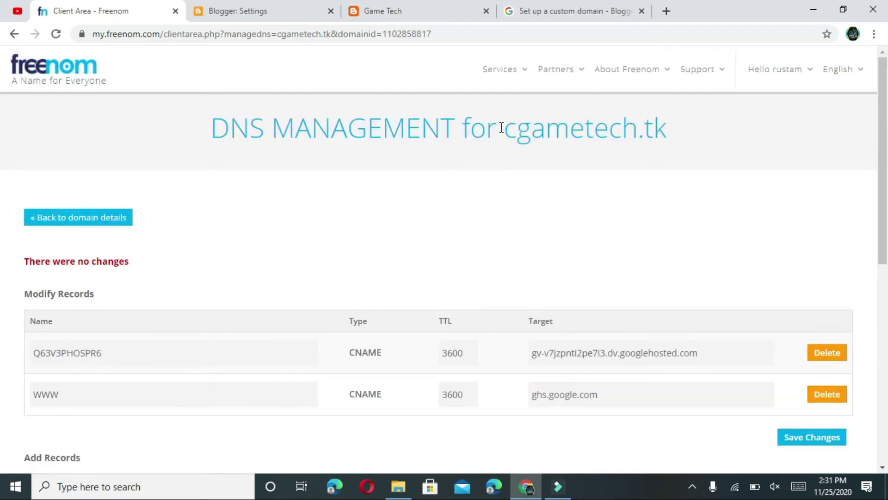
# Step: Copy the domain name cgametech.tk from Freenom, search the web for cloudflare in a new browser tab and open Cloudflare's login page
pyautogui.moveTo(503, 127); pyautogui.dragTo(665, 128)
pyautogui.hotkey('ctrl', 'c')
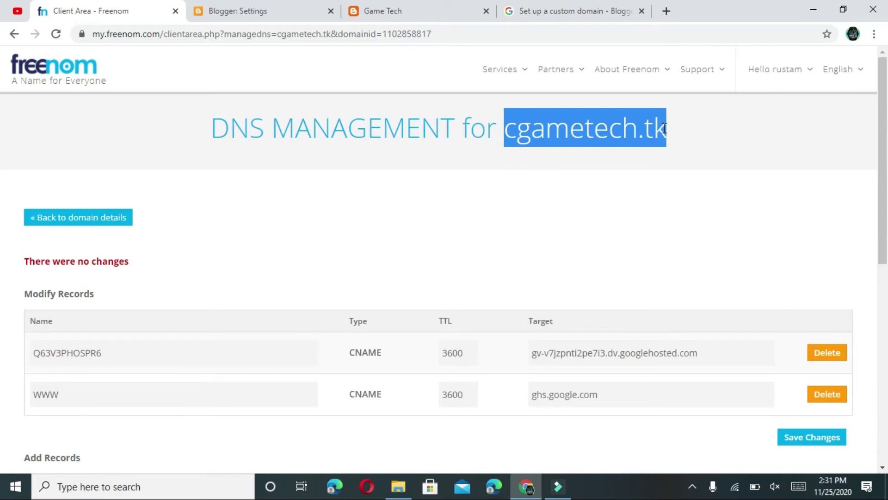
pyautogui.click(667, 10)
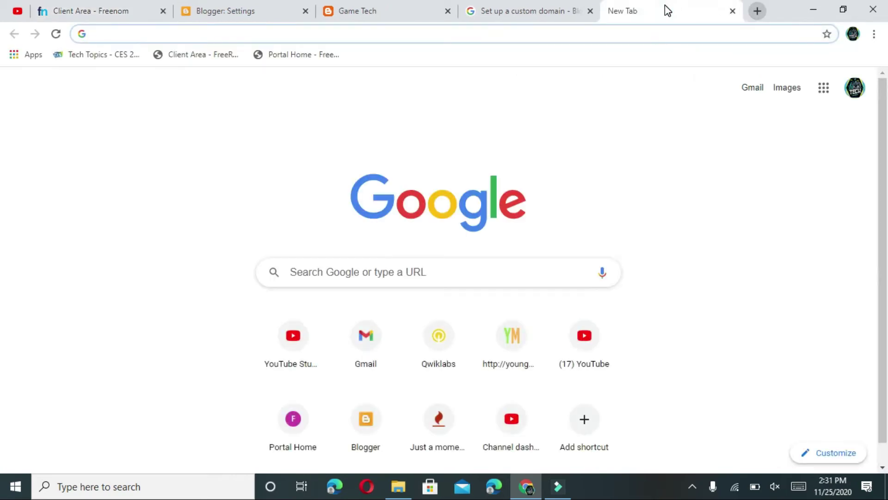
pyautogui.write('clo')
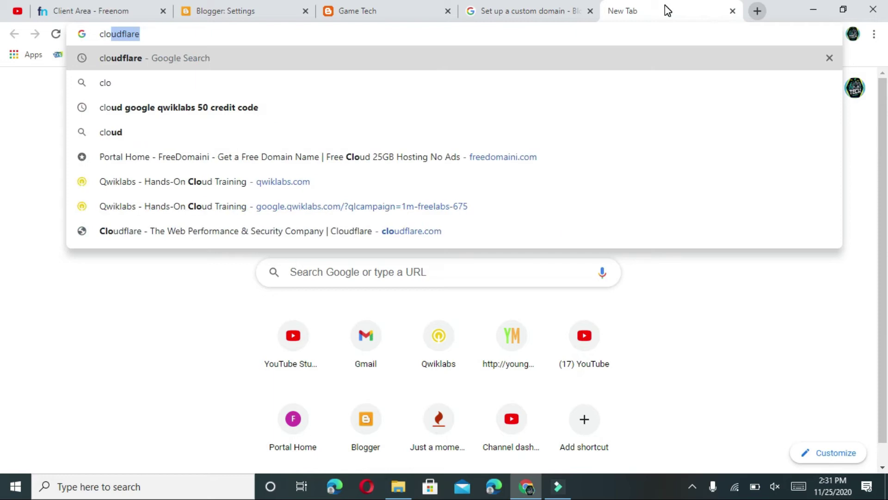
pyautogui.press('Return')
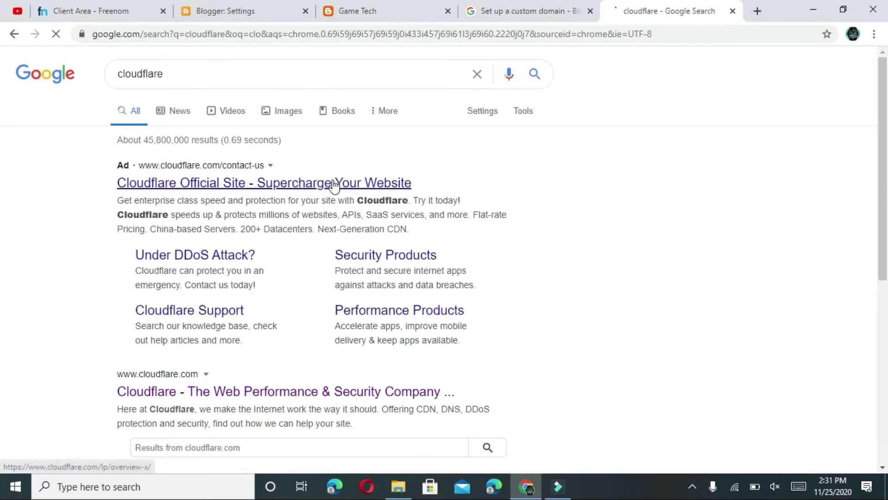
pyautogui.click(281, 396)
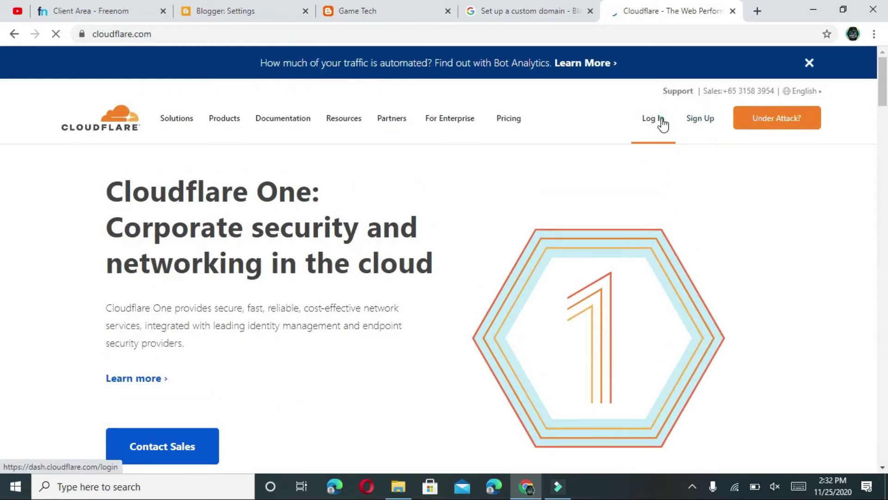
pyautogui.click(662, 120)
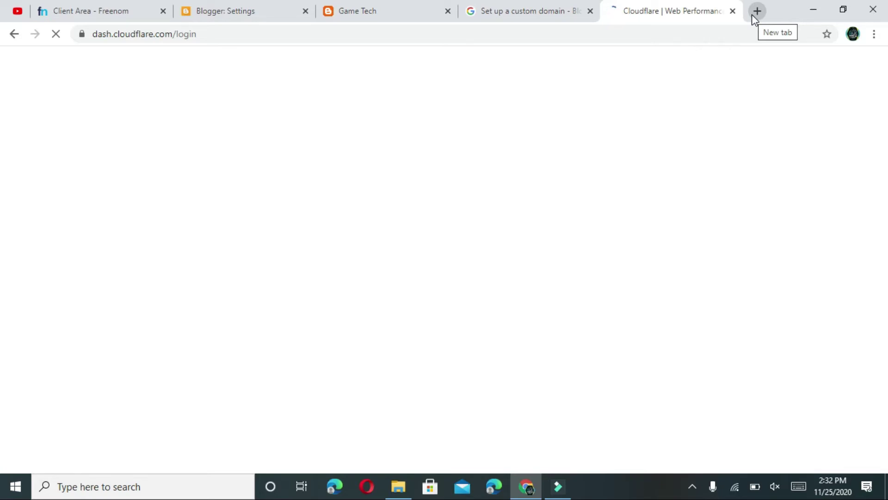
# Step: Log in to Cloudflare with the saved credentials and add the site cgametech.tk
pyautogui.click(521, 6)
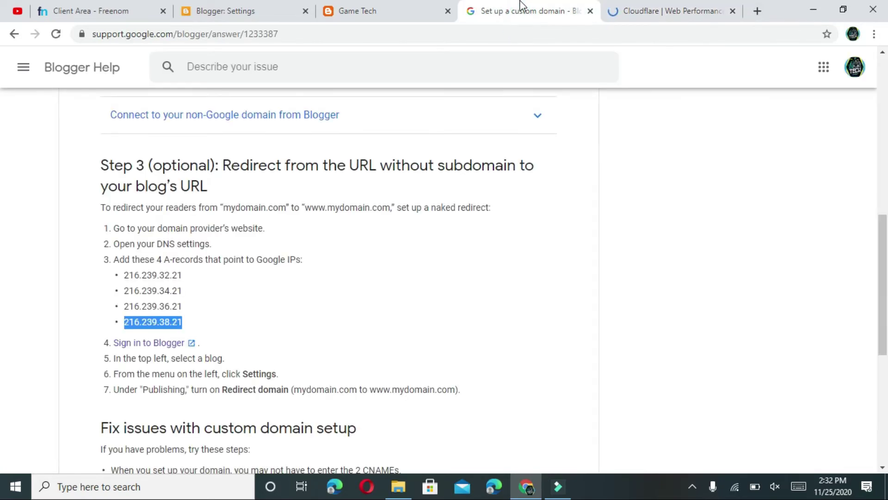
pyautogui.click(654, 6)
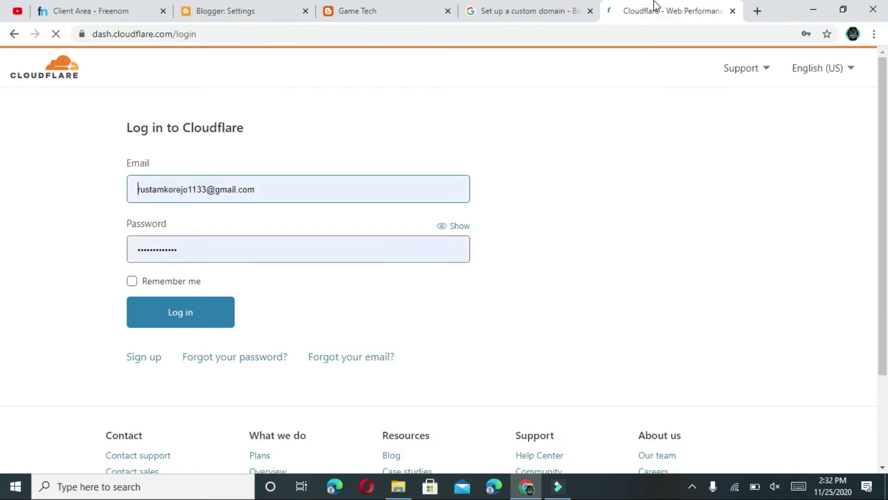
pyautogui.click(190, 314)
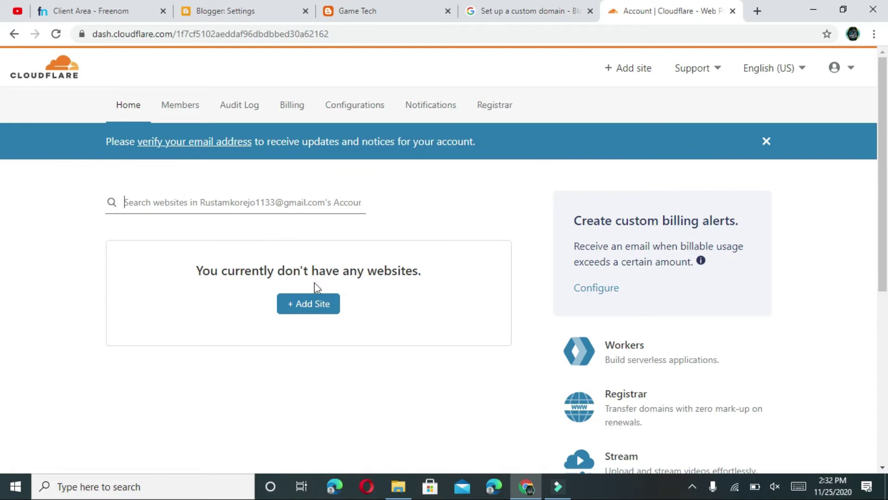
pyautogui.click(316, 305)
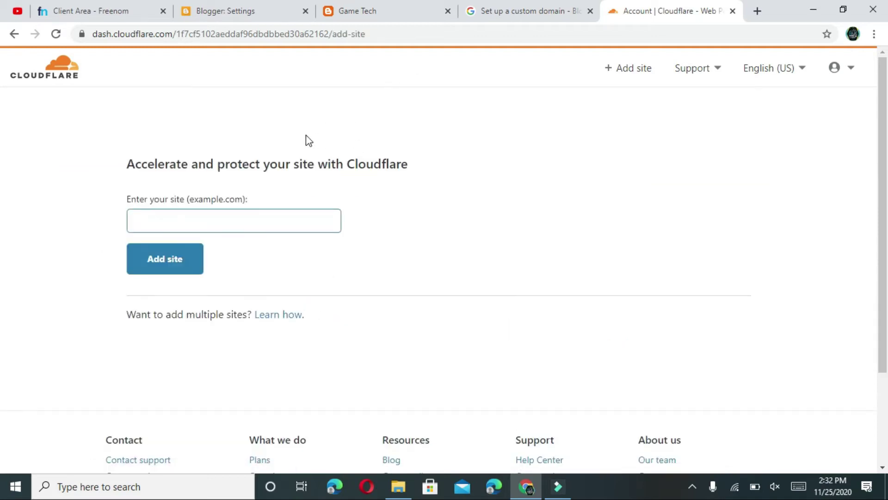
pyautogui.hotkey('ctrl', 'v')
pyautogui.click(166, 261)
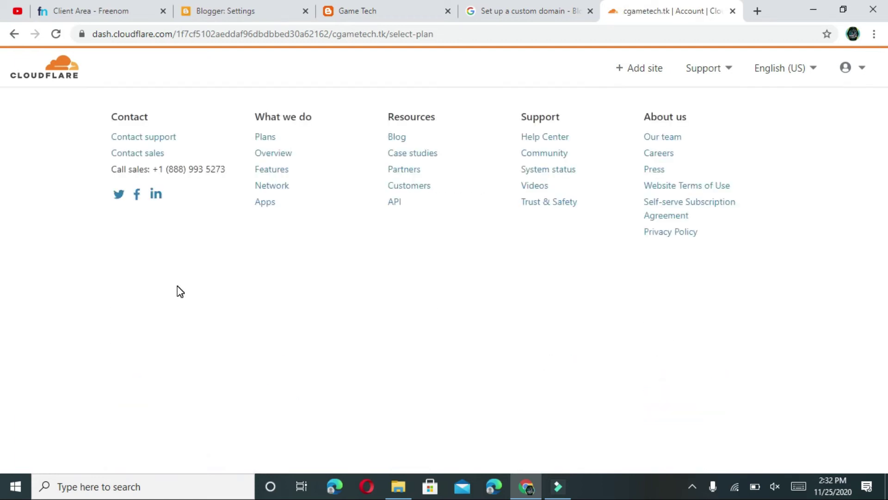
# Step: Choose the Free $0 / month plan for cgametech.tk and continue to the DNS quick scan
pyautogui.scroll(-4, 178, 291)
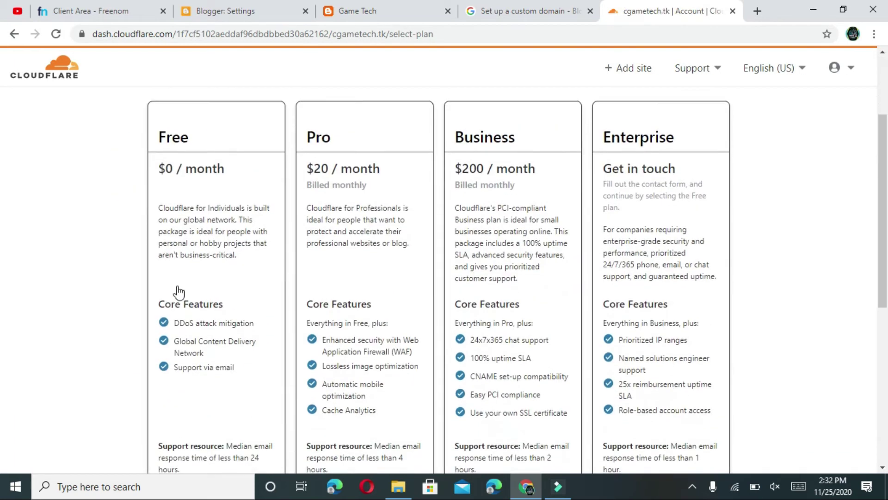
pyautogui.click(218, 182)
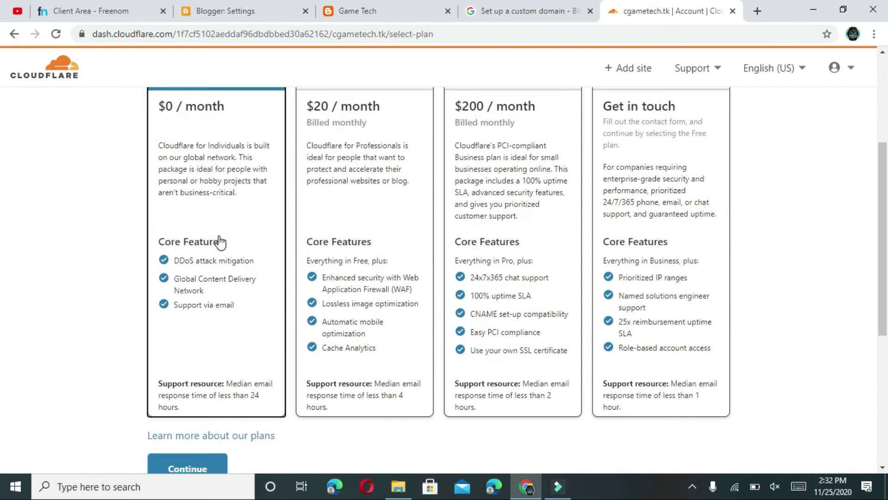
pyautogui.scroll(-2, 220, 242)
pyautogui.scroll(-1, 221, 241)
pyautogui.click(194, 365)
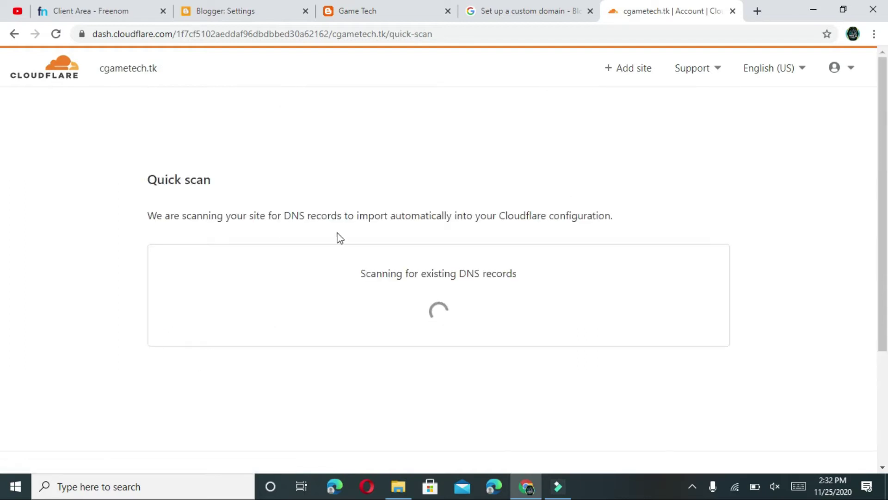
# Step: Examine the domain's existing DNS records and the available record types in Freenom
pyautogui.click(73, 7)
pyautogui.scroll(-1, 333, 253)
pyautogui.scroll(-2, 333, 254)
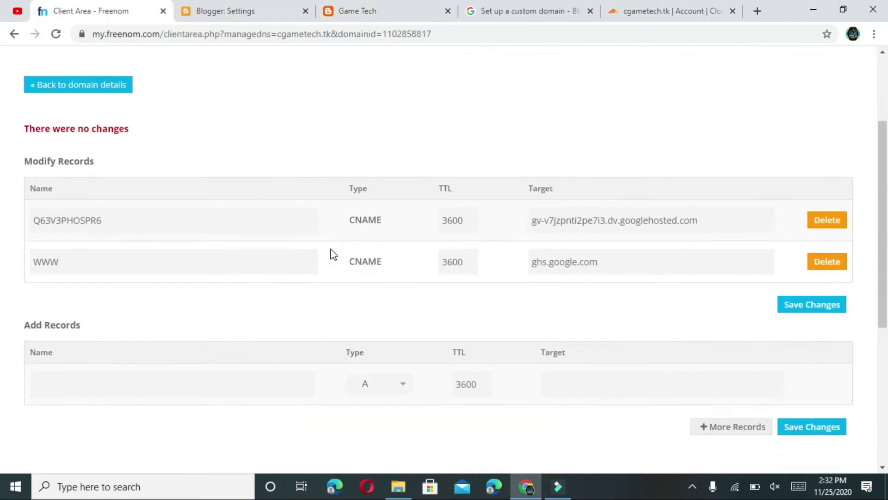
pyautogui.click(403, 375)
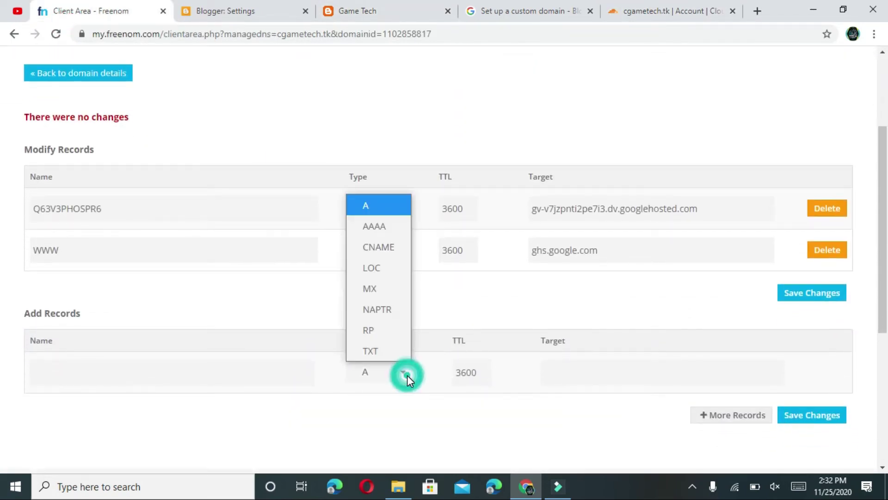
pyautogui.click(479, 117)
pyautogui.scroll(3, 479, 118)
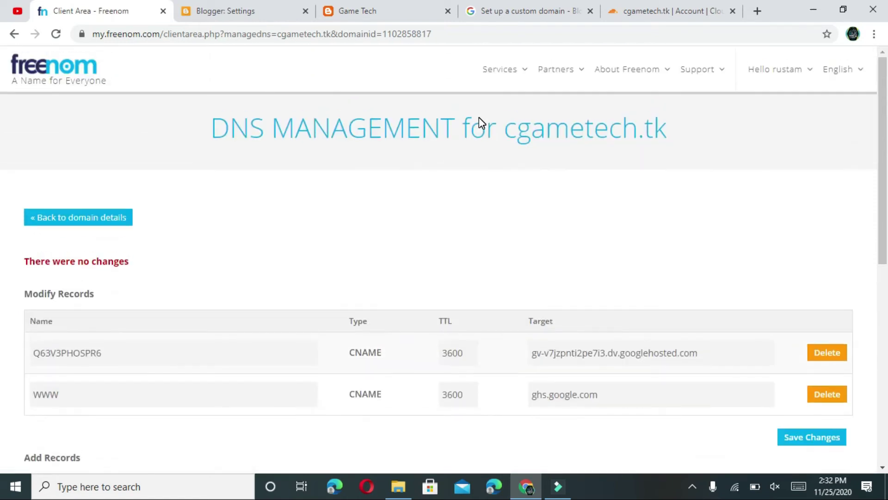
pyautogui.click(620, 9)
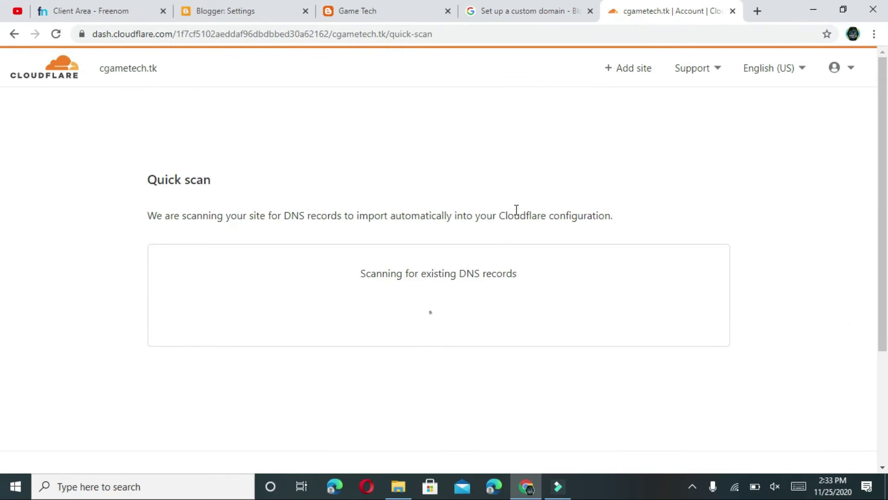
pyautogui.click(270, 12)
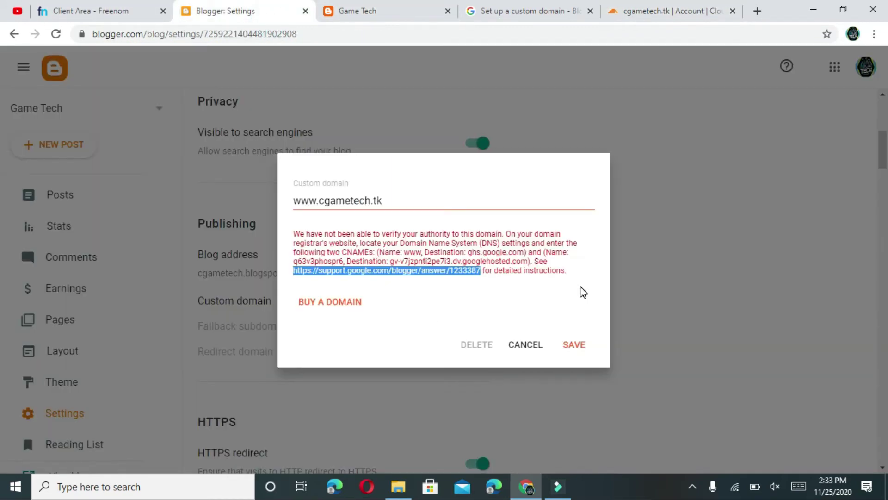
pyautogui.click(570, 354)
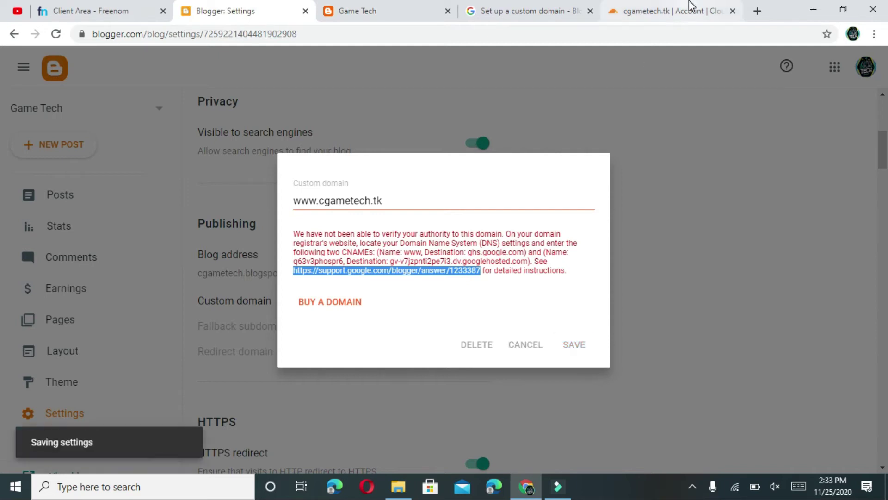
# Step: Switch to Freenom, leave DNS management for cgametech.tk and open the domain's nameserver settings
pyautogui.click(692, 10)
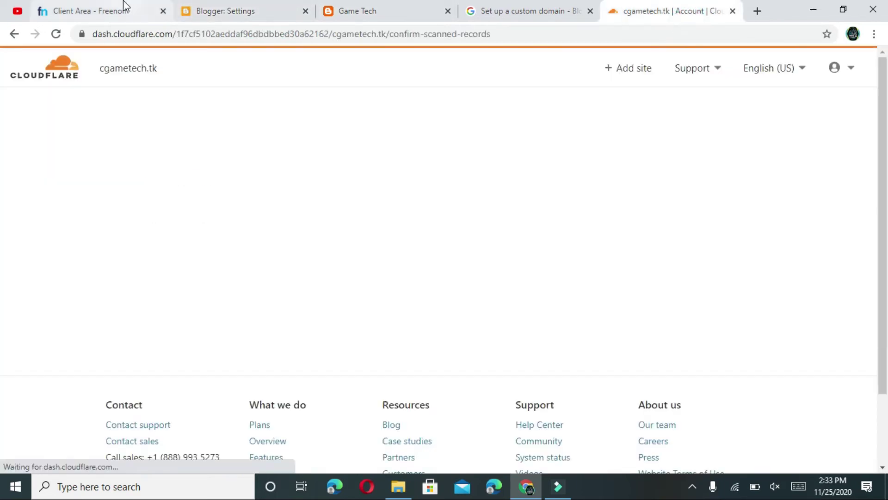
pyautogui.click(122, 11)
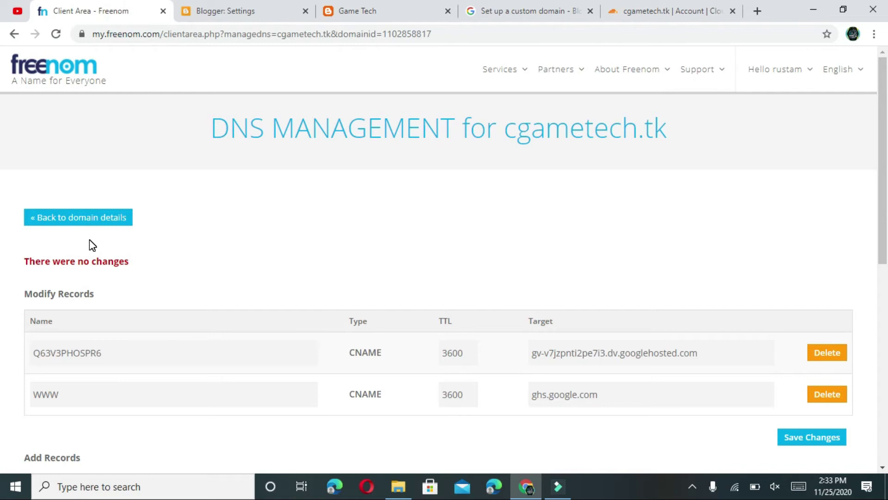
pyautogui.click(103, 220)
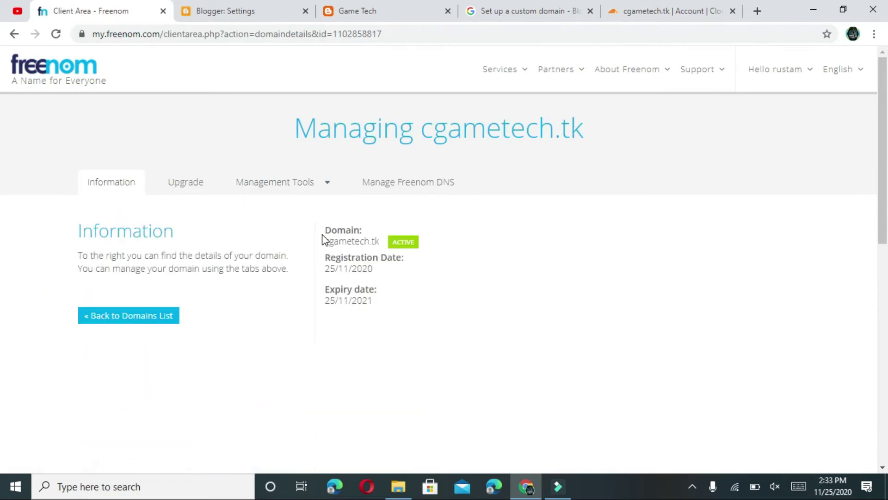
pyautogui.click(323, 183)
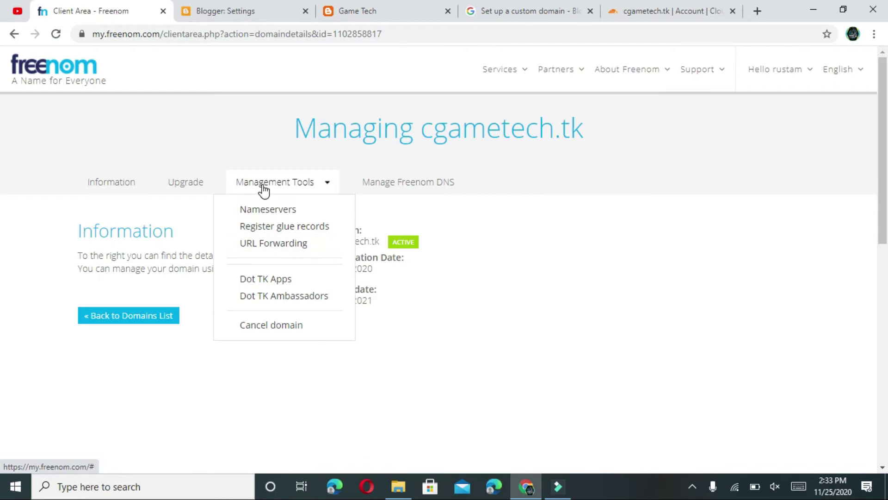
pyautogui.click(296, 213)
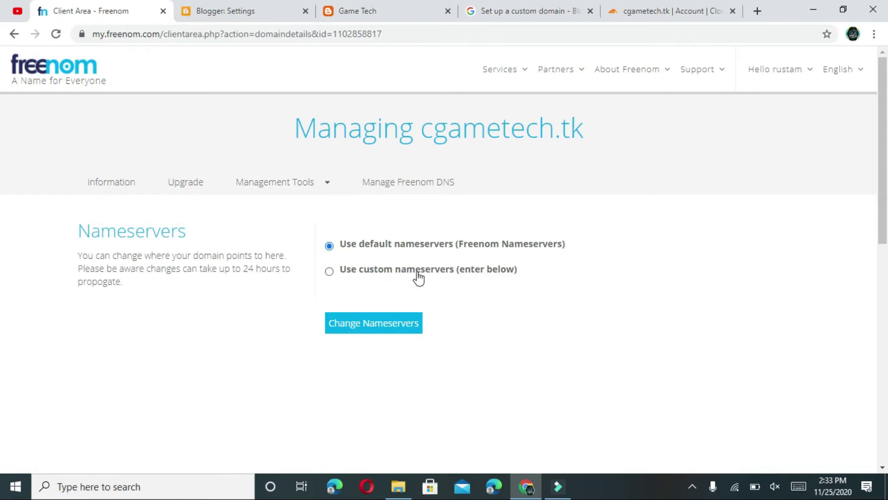
# Step: Return to Cloudflare, continue past the DNS records page for cgametech.tk without adding any, and confirm adding records later
pyautogui.click(654, 7)
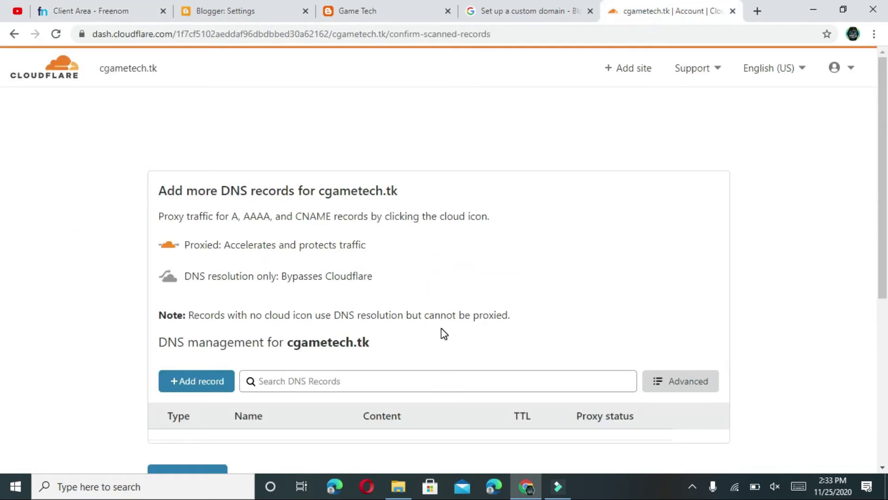
pyautogui.scroll(-2, 442, 333)
pyautogui.scroll(2, 444, 333)
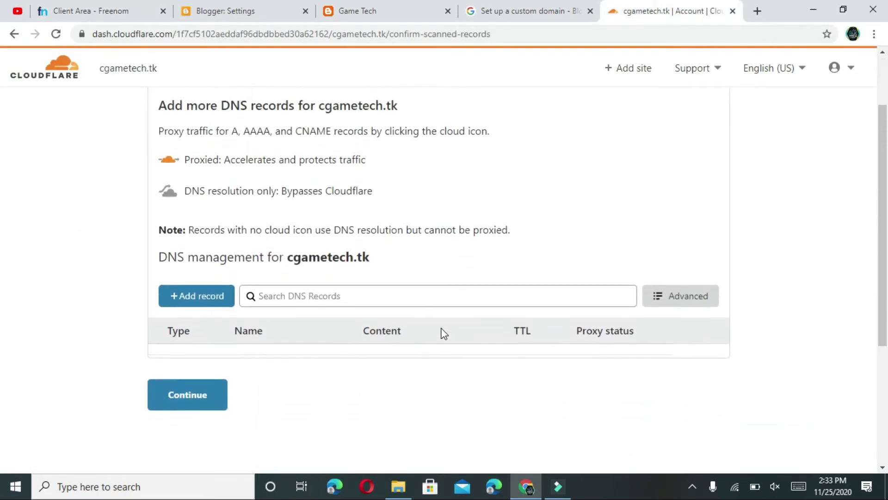
pyautogui.press('F11')
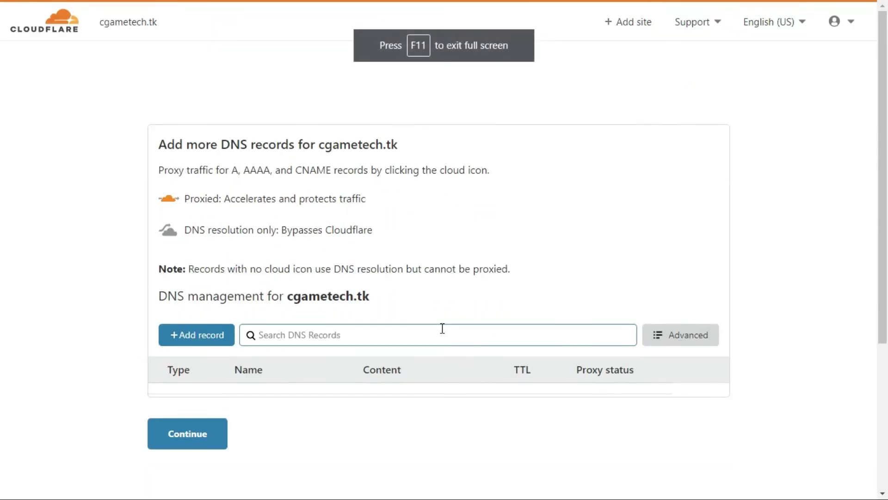
pyautogui.press('F11')
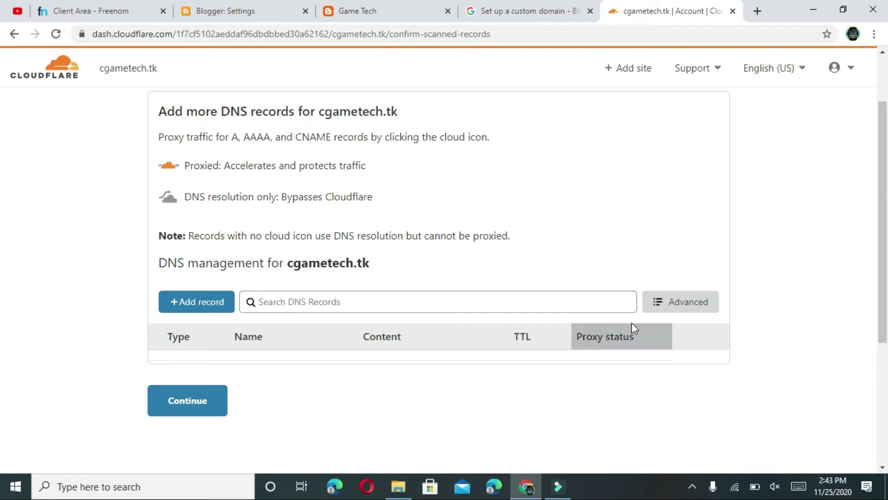
pyautogui.scroll(2, 668, 321)
pyautogui.scroll(-1, 668, 323)
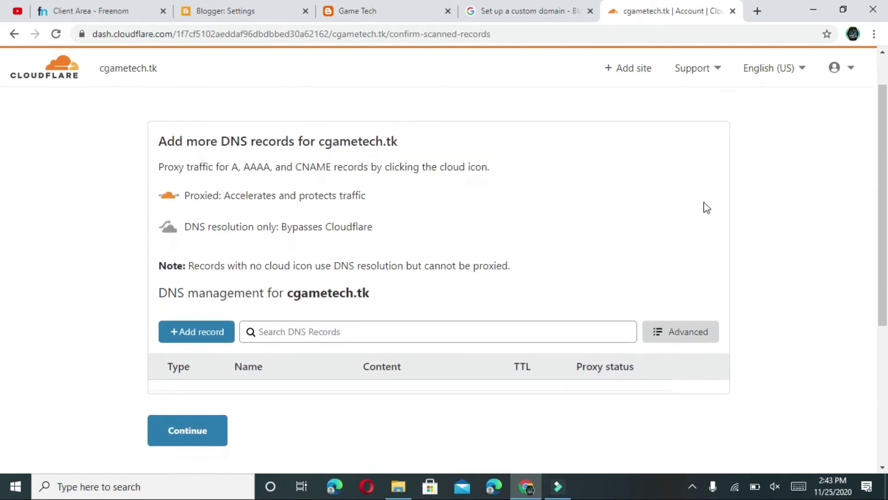
pyautogui.scroll(-2, 526, 254)
pyautogui.scroll(-4, 526, 255)
pyautogui.scroll(5, 527, 255)
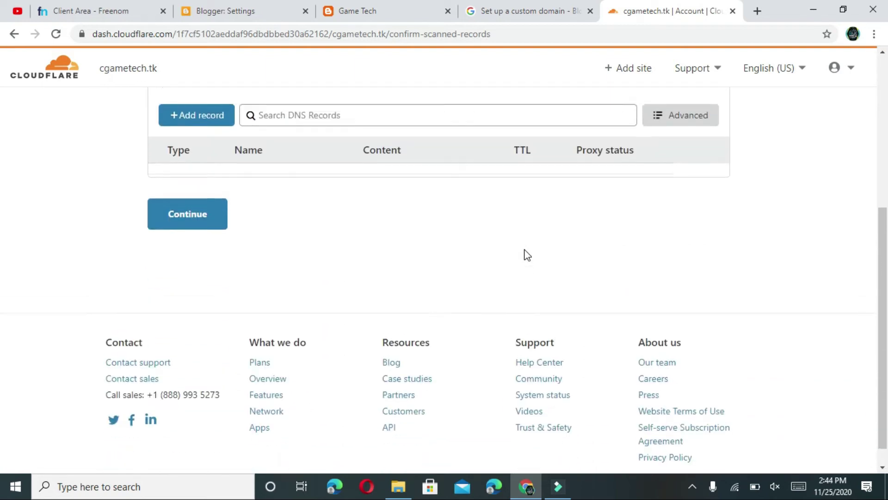
pyautogui.click(174, 422)
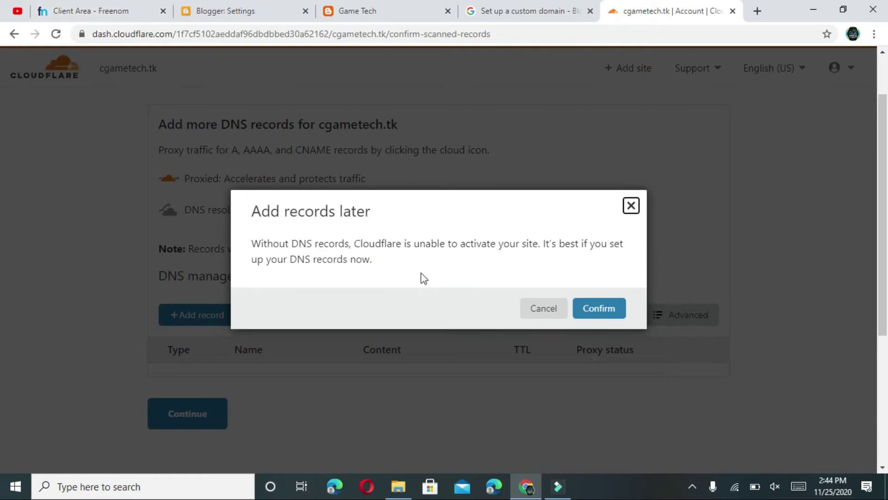
pyautogui.click(610, 316)
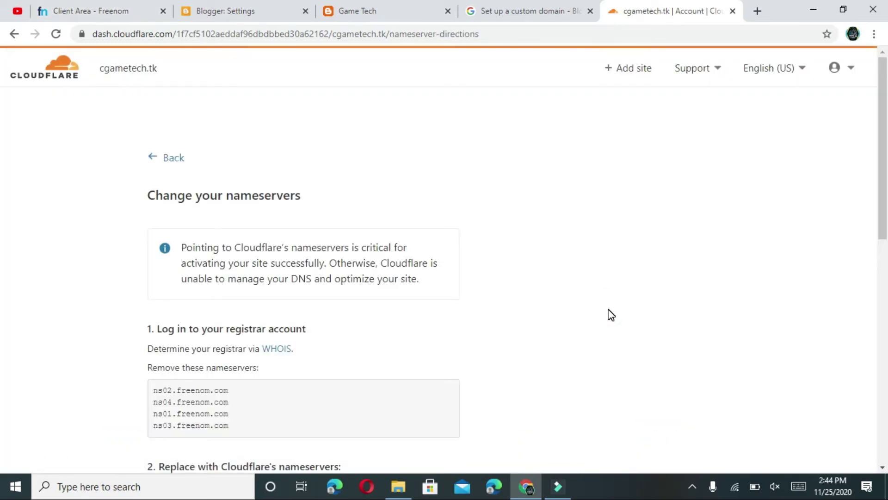
# Step: Copy Cloudflare's first nameserver, enable custom nameservers in Freenom, and enter eric.ns.cloudflare.com as Nameserver 1
pyautogui.scroll(-4, 611, 315)
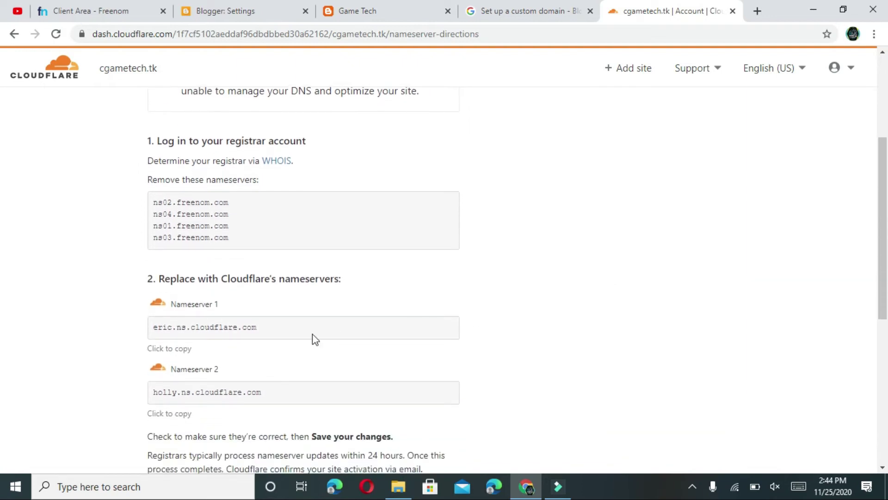
pyautogui.click(291, 327)
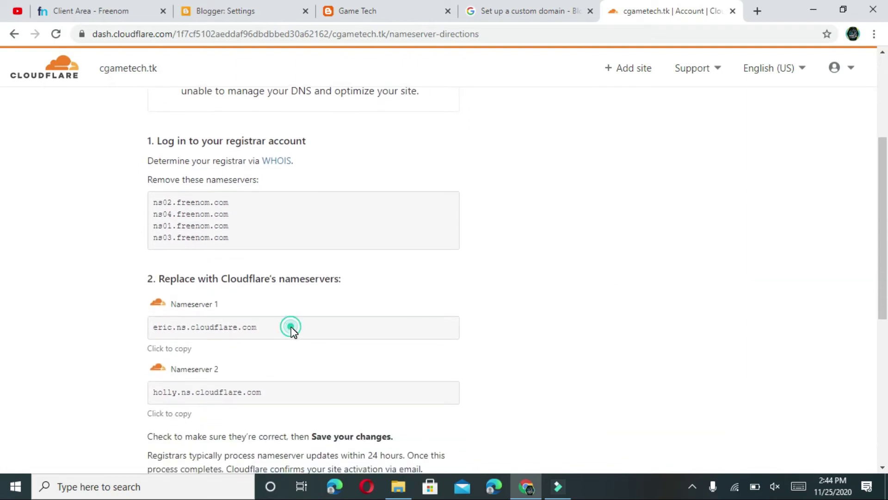
pyautogui.click(258, 329)
pyautogui.hotkey('ctrl', 'c')
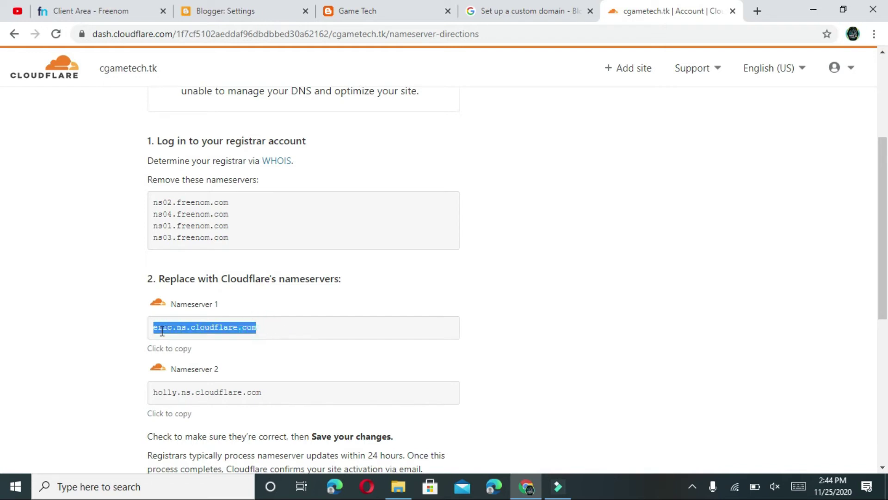
pyautogui.click(52, 5)
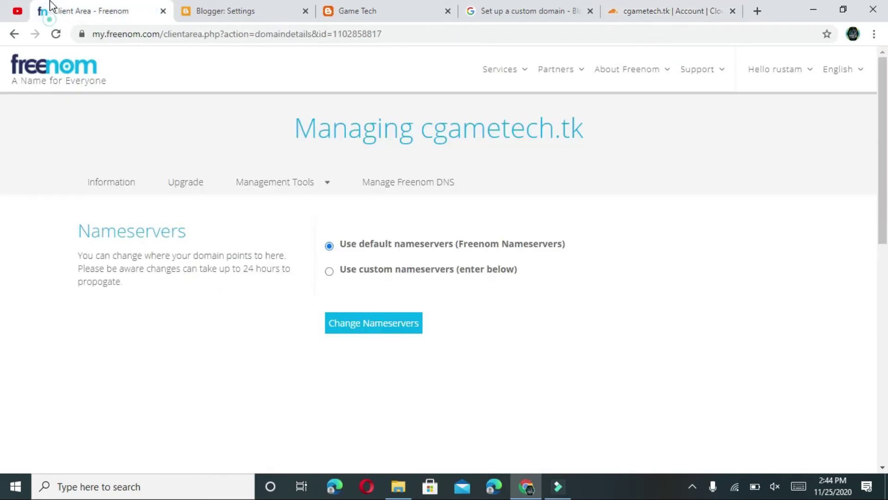
pyautogui.click(379, 271)
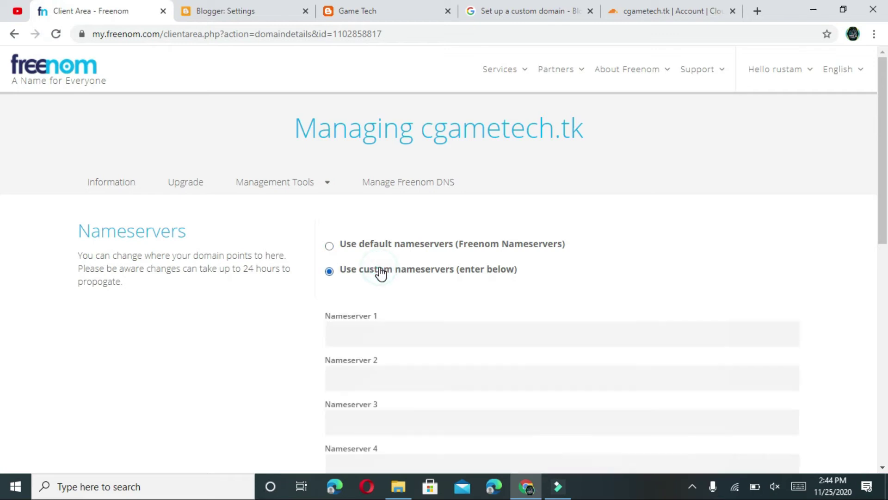
pyautogui.click(384, 331)
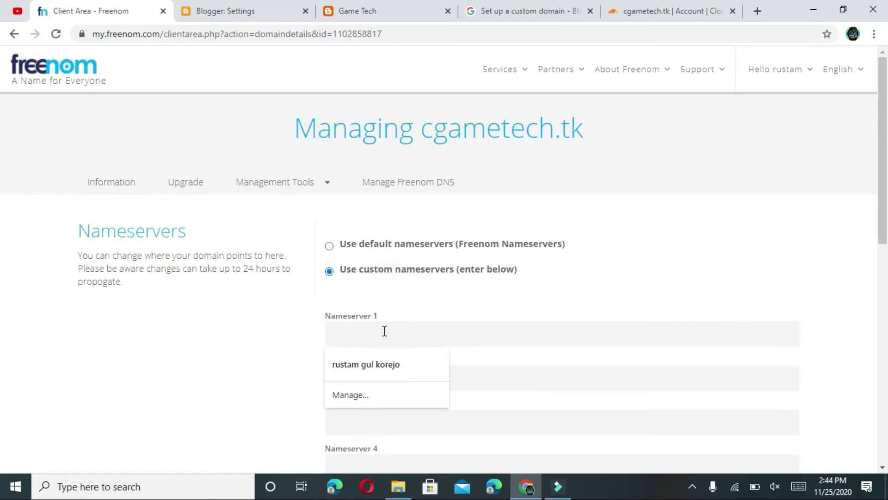
pyautogui.hotkey('ctrl', 'v')
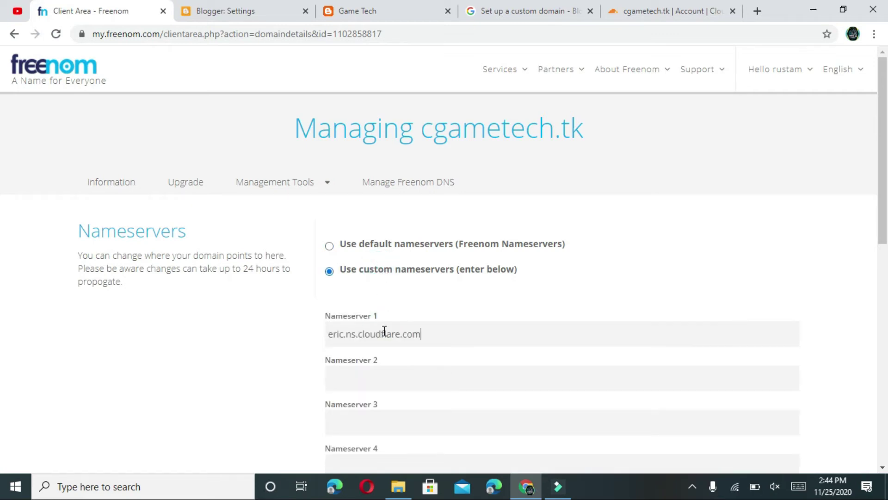
# Step: Copy Cloudflare's second nameserver, enter holly.ns.cloudflare.com as Nameserver 2 in Freenom, and save the nameserver change
pyautogui.click(660, 13)
pyautogui.moveTo(293, 391); pyautogui.dragTo(176, 393)
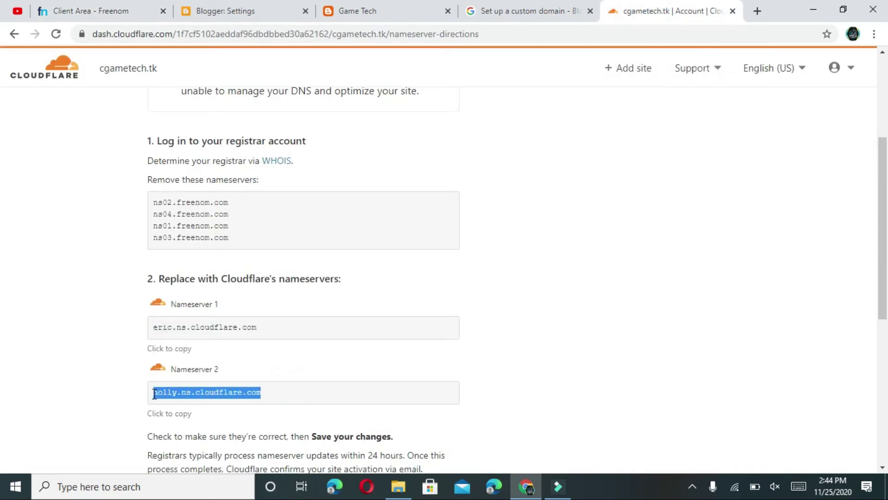
pyautogui.click(91, 13)
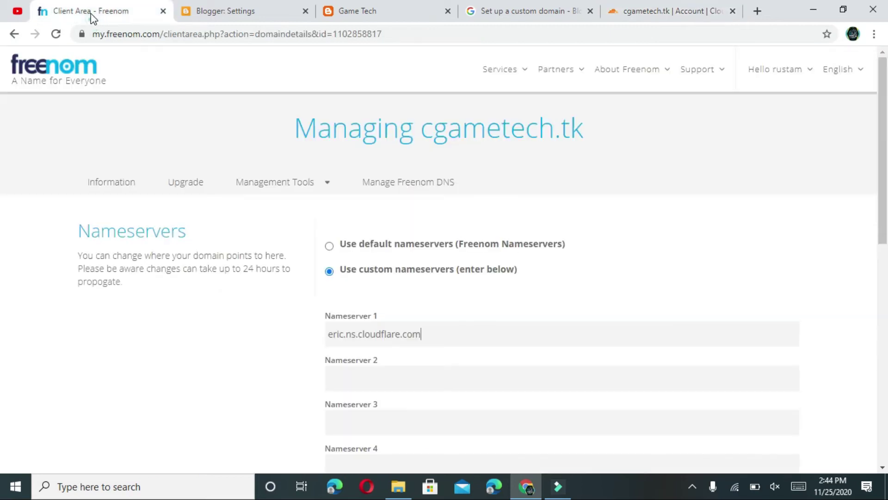
pyautogui.click(373, 383)
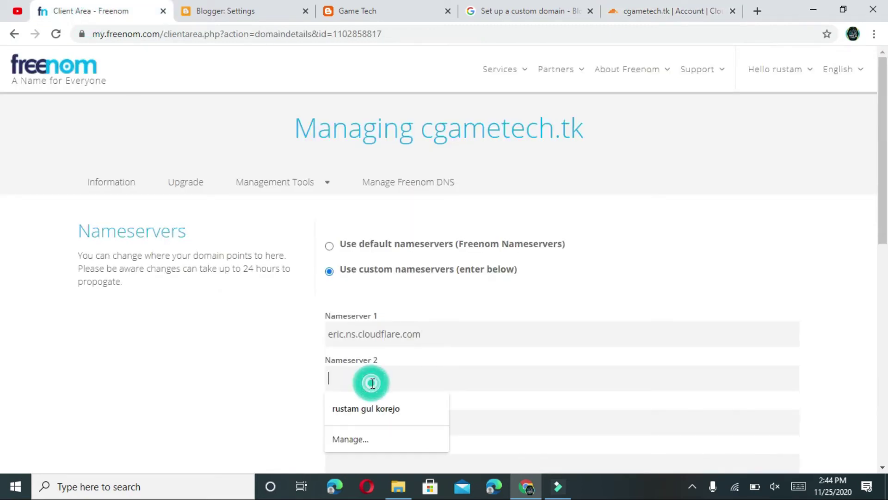
pyautogui.write('holly.ns.cloudflare.com')
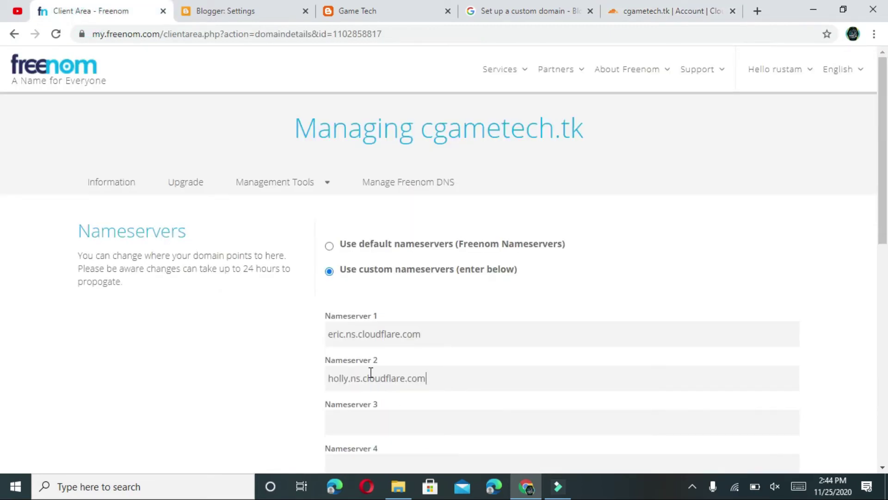
pyautogui.scroll(-5, 371, 372)
pyautogui.click(359, 275)
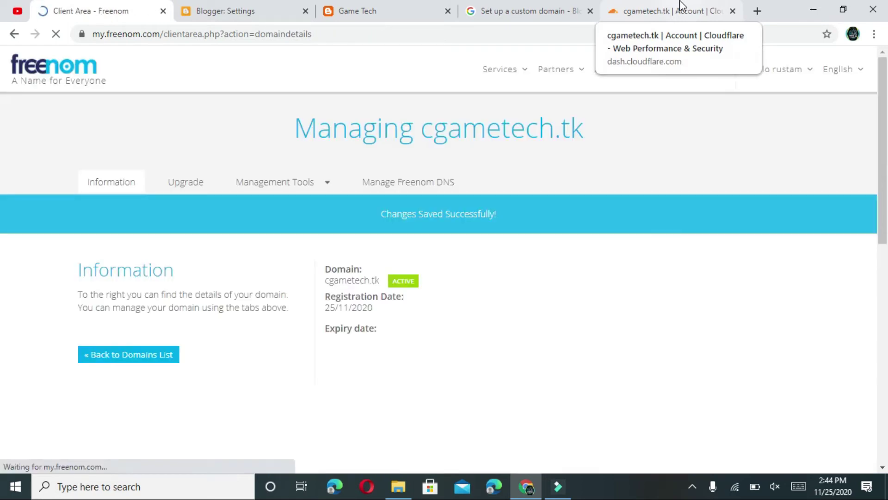
# Step: Return to Cloudflare, have it check the changed nameservers, and postpone the Quick Start Guide
pyautogui.click(630, 14)
pyautogui.scroll(-5, 413, 338)
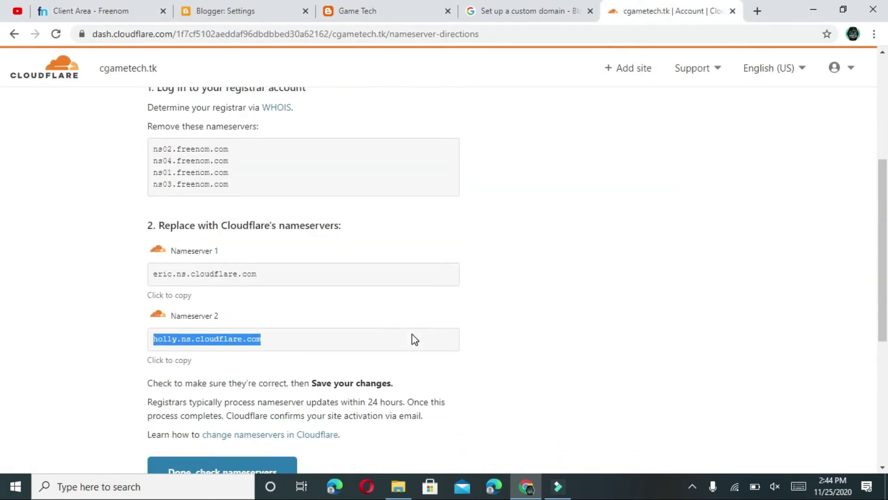
pyautogui.click(263, 324)
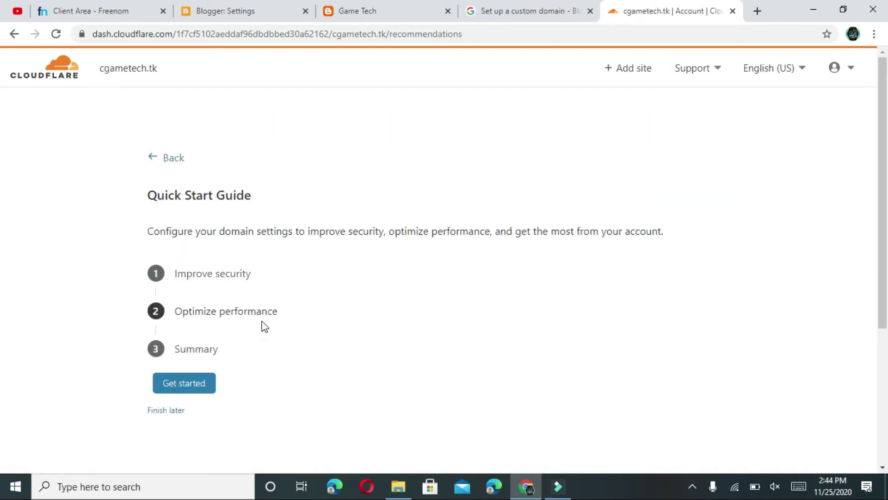
pyautogui.click(172, 410)
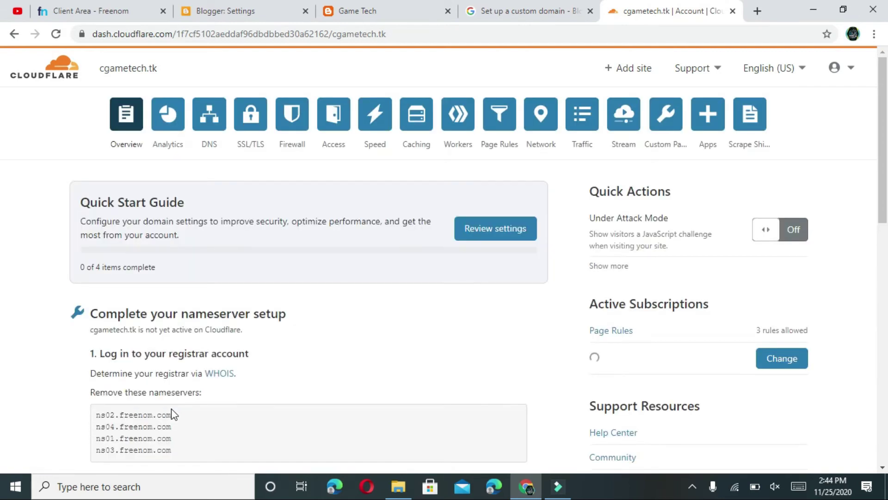
# Step: Review the nameserver setup instructions for cgametech.tk and open the domain's DNS management page
pyautogui.scroll(-5, 171, 409)
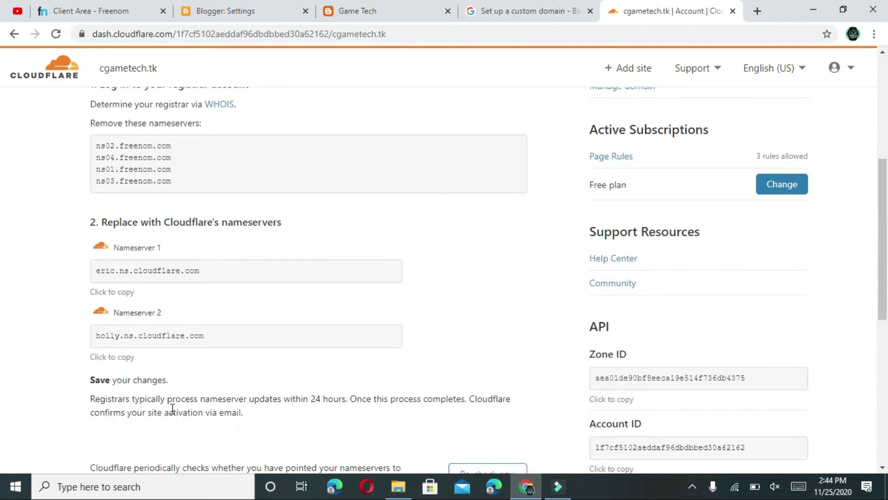
pyautogui.scroll(-7, 172, 409)
pyautogui.scroll(3, 172, 409)
pyautogui.scroll(5, 173, 409)
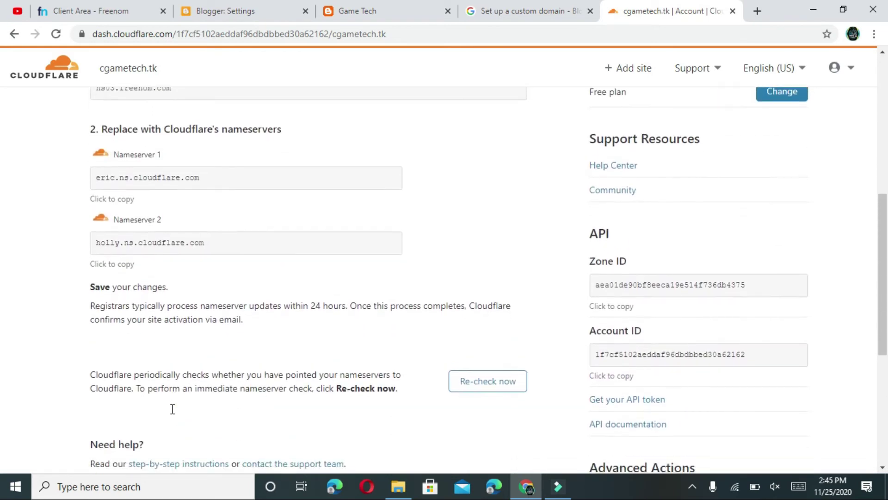
pyautogui.scroll(5, 172, 409)
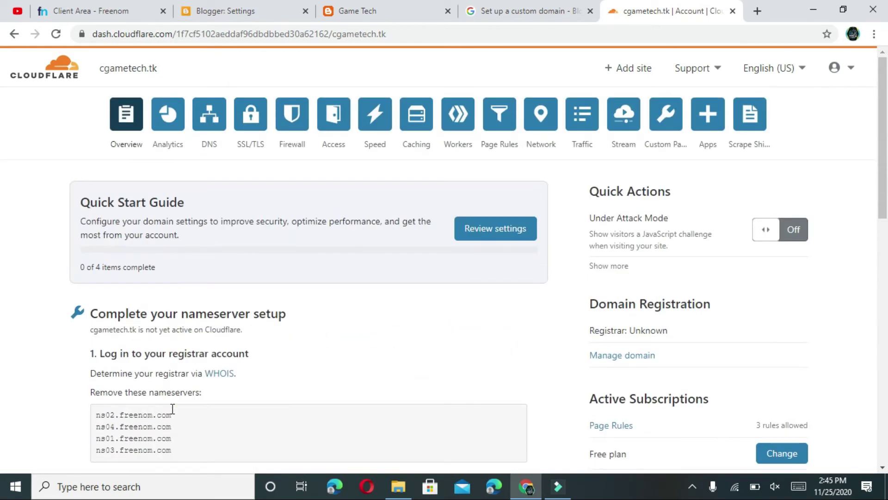
pyautogui.click(208, 130)
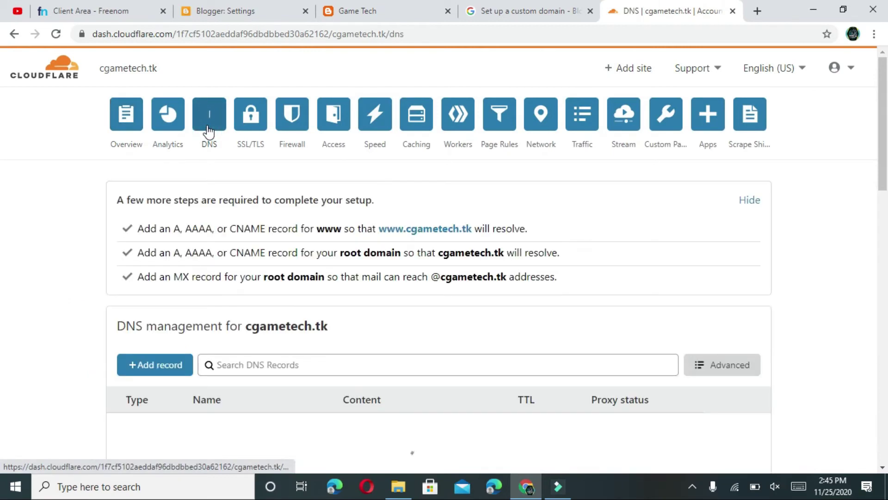
pyautogui.scroll(-4, 290, 291)
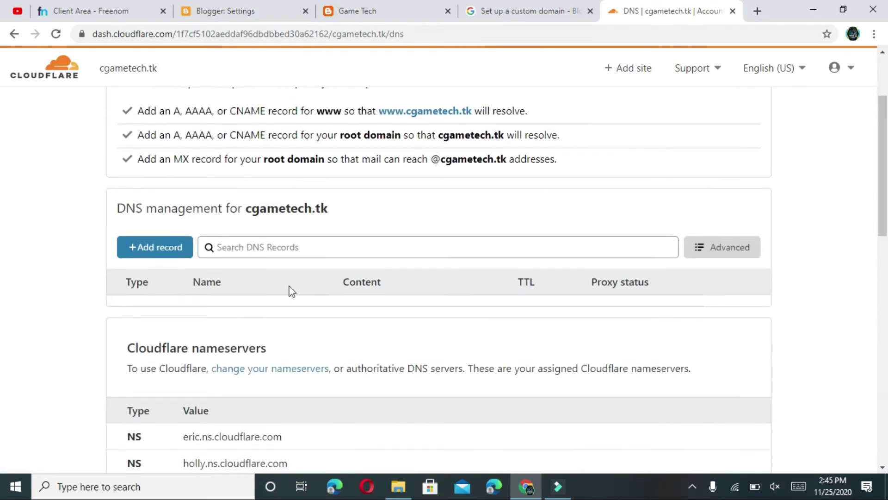
pyautogui.click(167, 160)
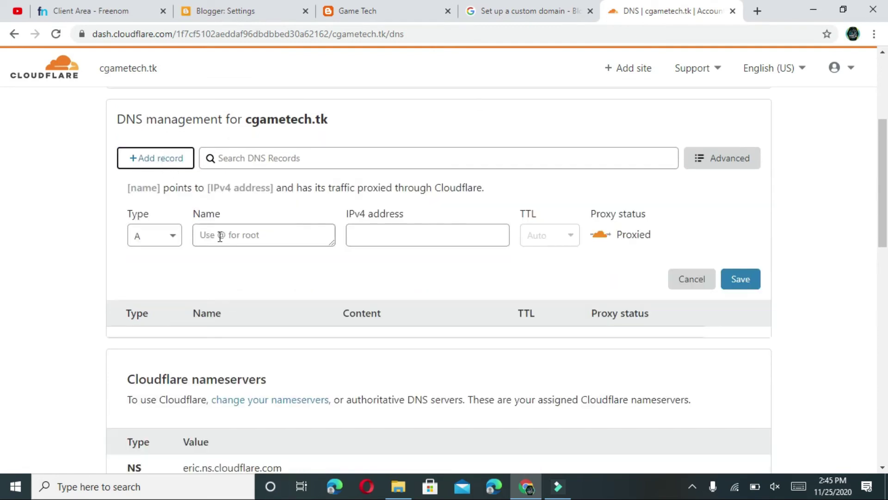
pyautogui.click(220, 235)
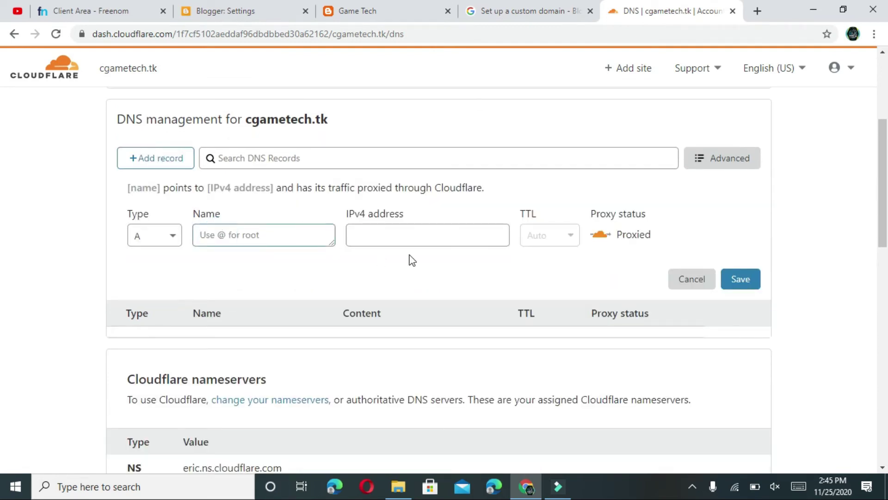
pyautogui.click(178, 236)
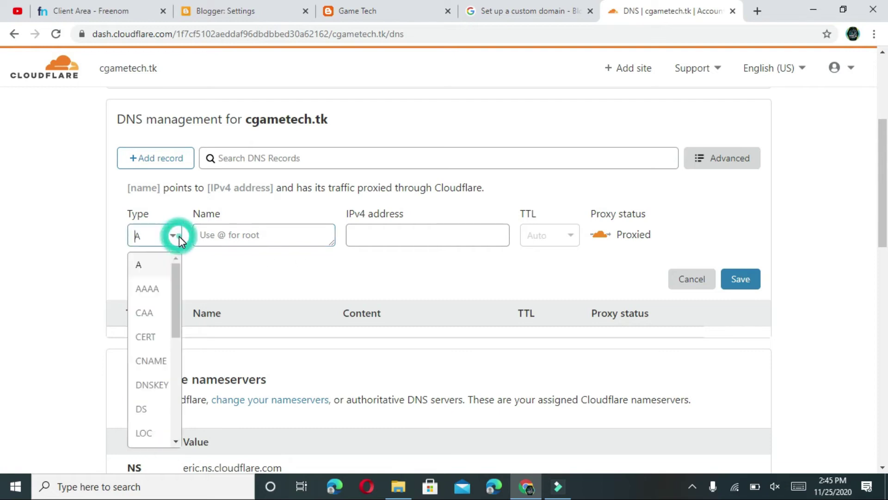
pyautogui.click(149, 366)
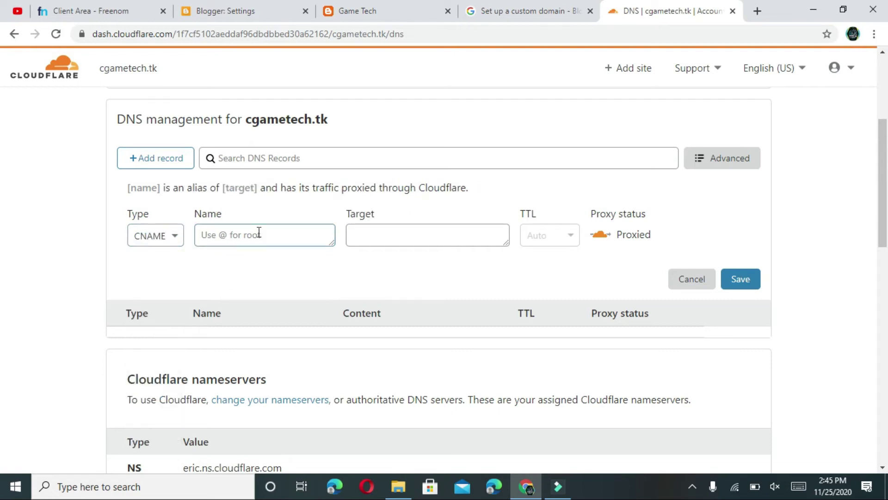
pyautogui.write('www')
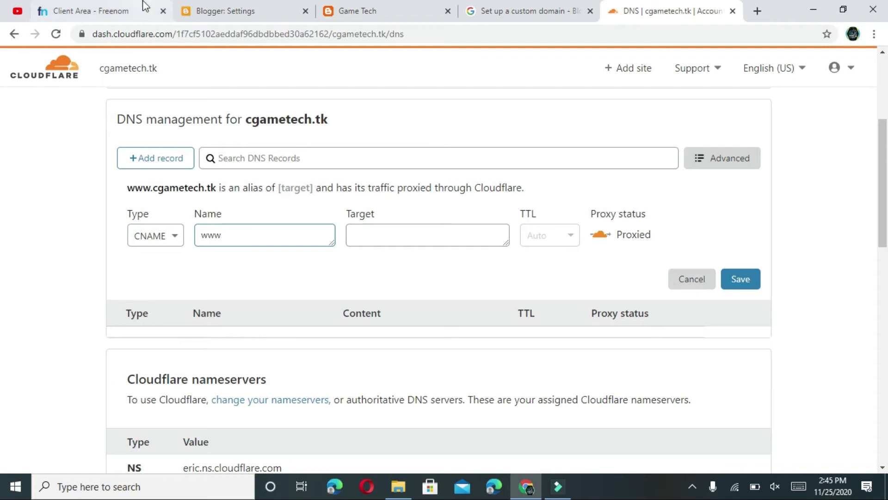
# Step: Copy ghs.google.com from Blogger's custom domain message, enter it as the www record's target in Cloudflare, and save the record as DNS only
pyautogui.click(212, 9)
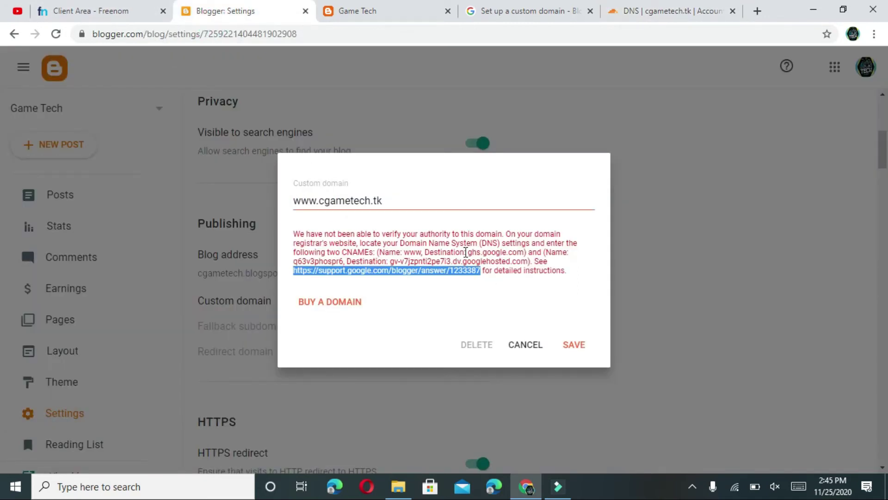
pyautogui.moveTo(468, 252); pyautogui.dragTo(519, 252)
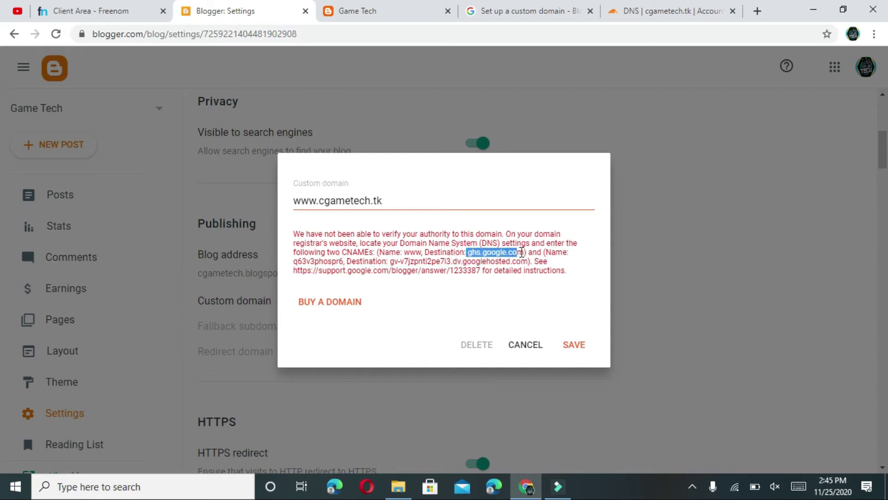
pyautogui.click(680, 8)
pyautogui.click(386, 236)
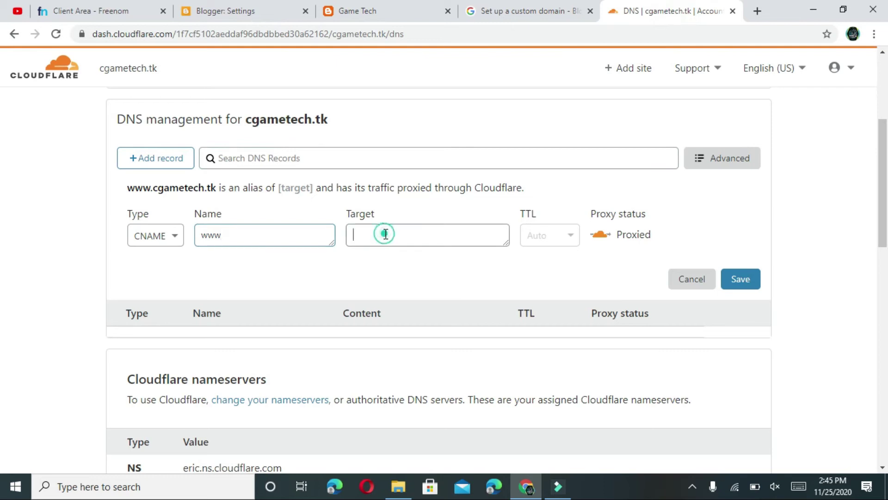
pyautogui.write('ghs.google.com')
pyautogui.click(601, 236)
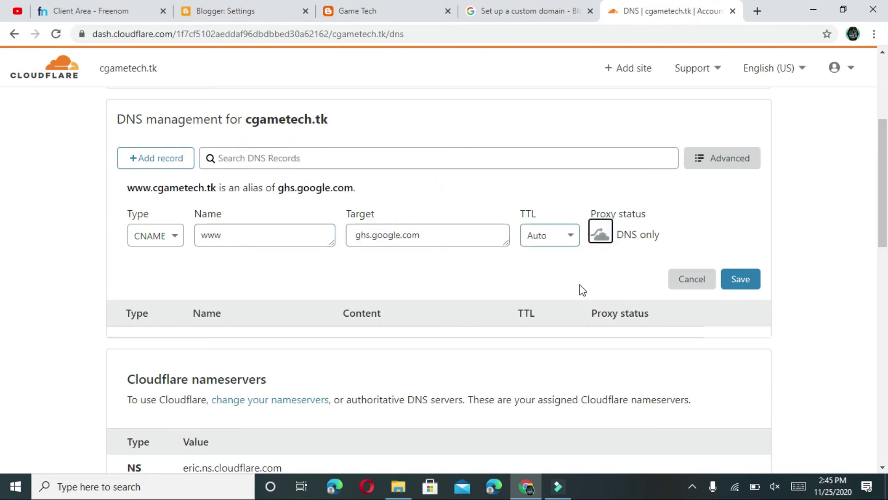
pyautogui.click(748, 279)
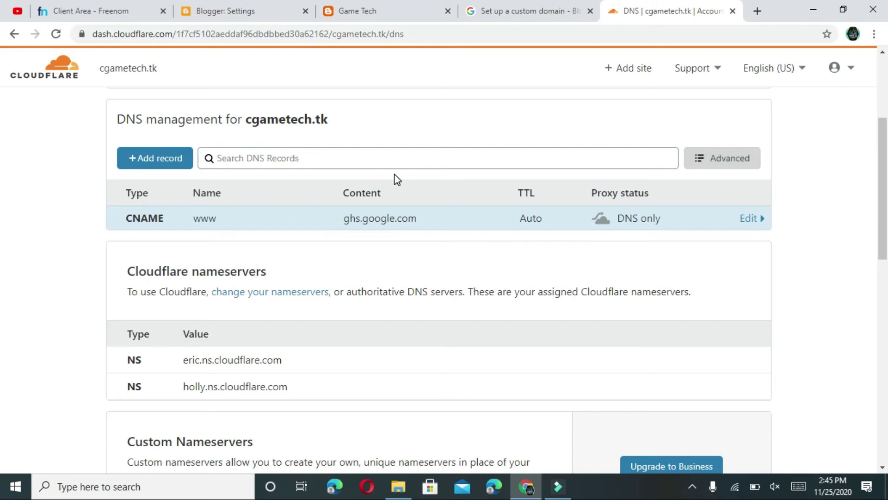
# Step: Start a second CNAME record in Cloudflare and fill its name with the verification name copied from Blogger's custom domain message
pyautogui.click(170, 166)
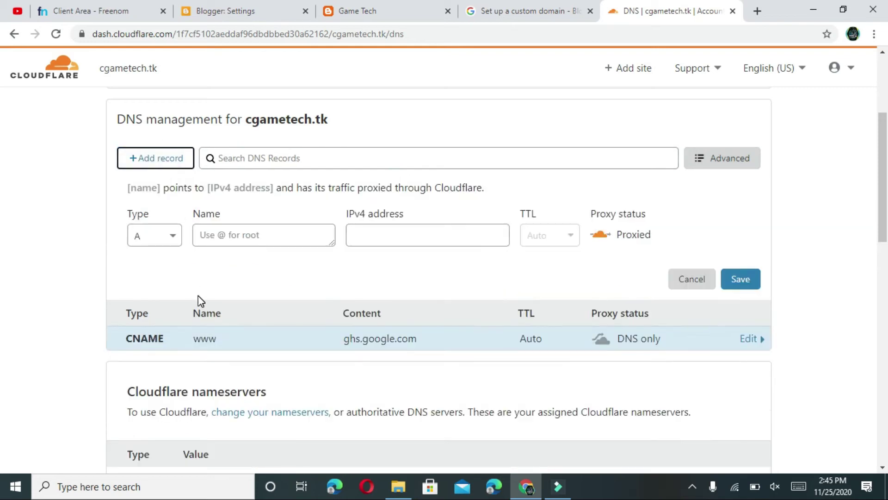
pyautogui.click(170, 238)
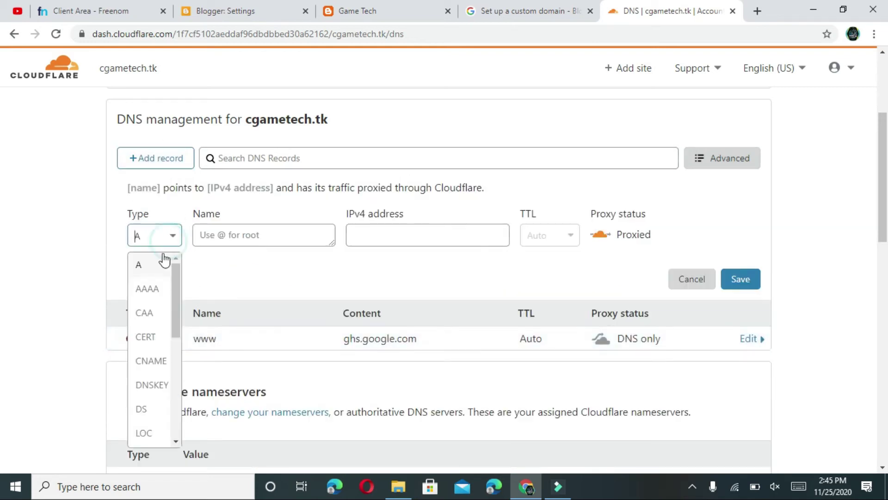
pyautogui.click(148, 364)
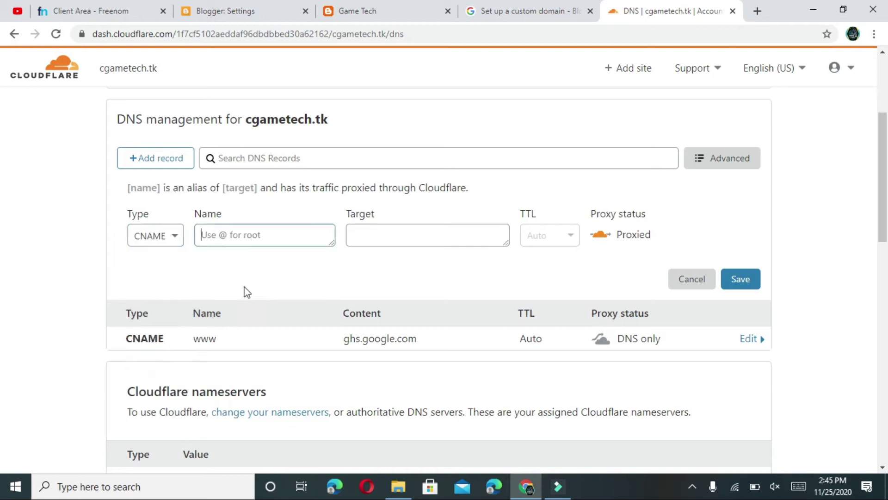
pyautogui.click(222, 11)
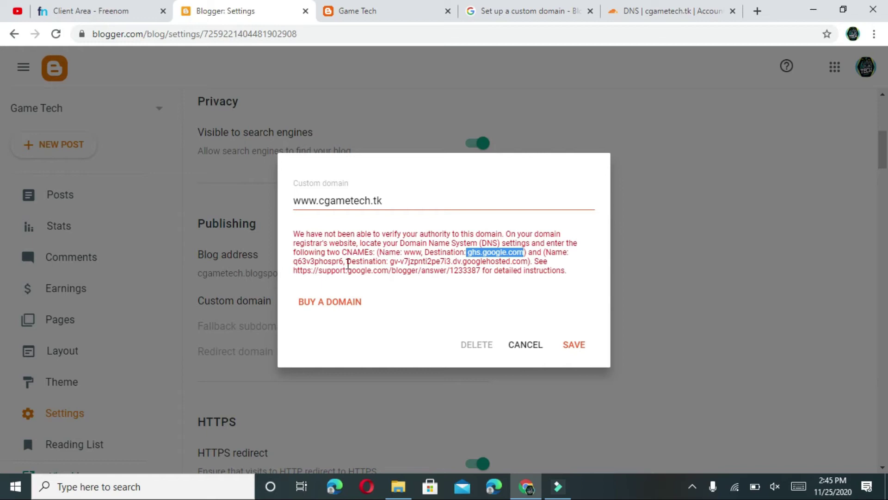
pyautogui.moveTo(343, 264); pyautogui.dragTo(295, 264)
pyautogui.hotkey('ctrl', 'c')
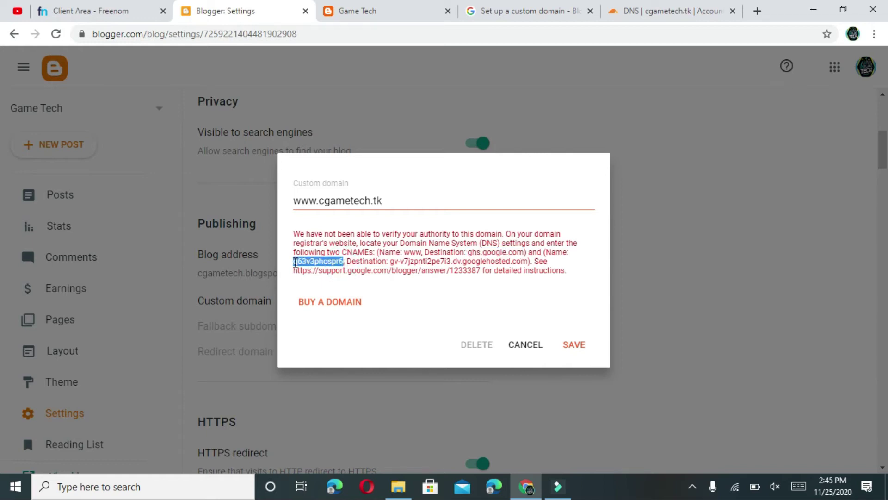
pyautogui.click(385, 13)
pyautogui.click(678, 9)
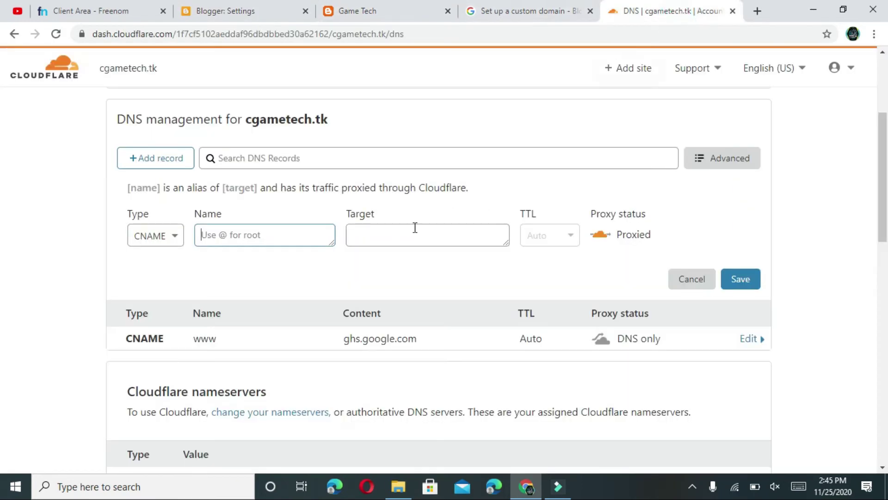
pyautogui.hotkey('ctrl', 'v')
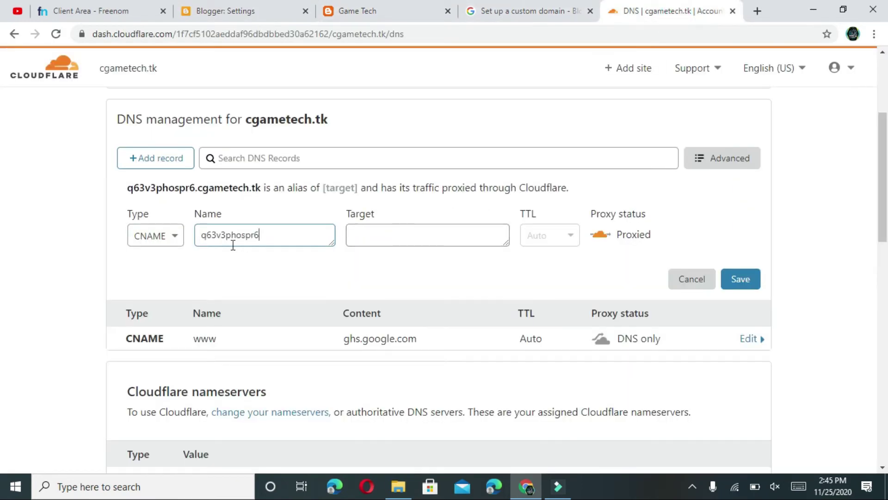
# Step: Copy the second CNAME's verification destination from Blogger, enter it as the record's target in Cloudflare, and save the record as DNS only
pyautogui.click(217, 10)
pyautogui.moveTo(390, 262); pyautogui.dragTo(519, 264)
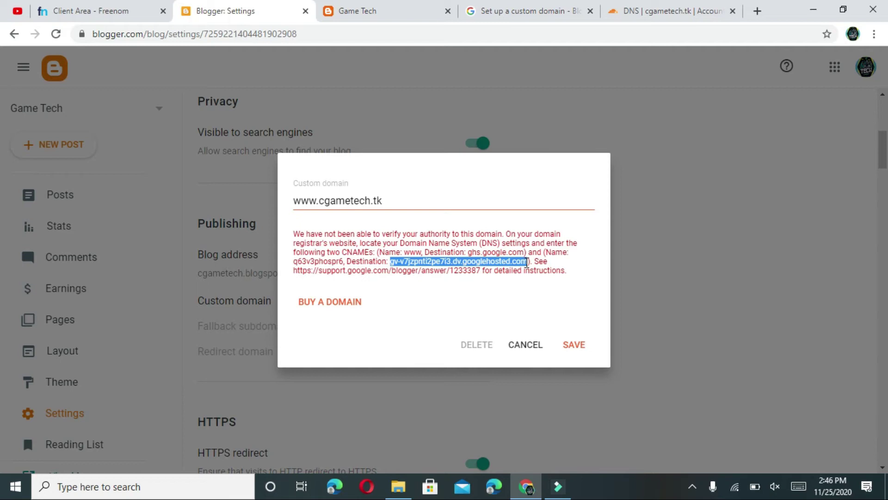
pyautogui.click(678, 10)
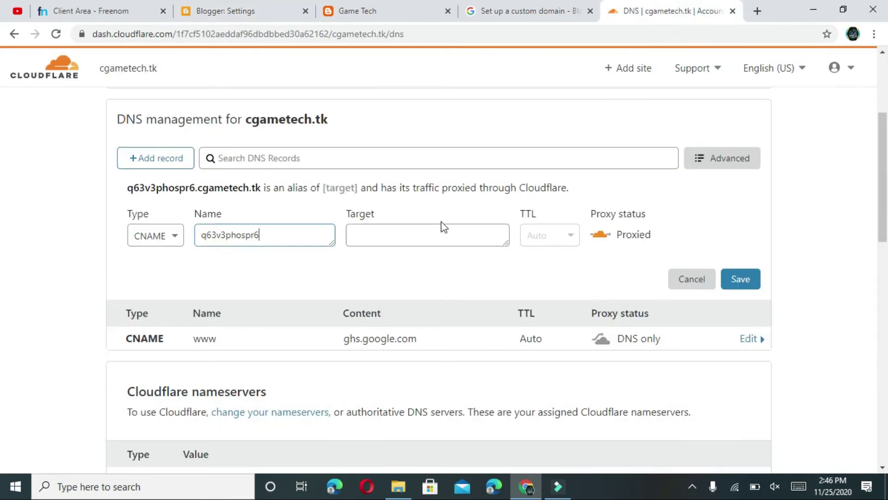
pyautogui.click(434, 237)
pyautogui.write('gv-v7jzpnti2pe7i3.dv.googlehosted.com')
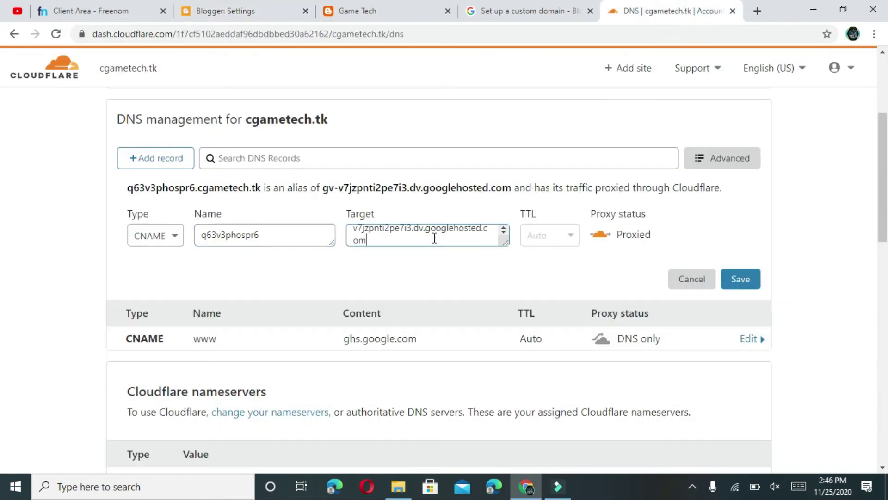
pyautogui.click(600, 237)
pyautogui.click(737, 279)
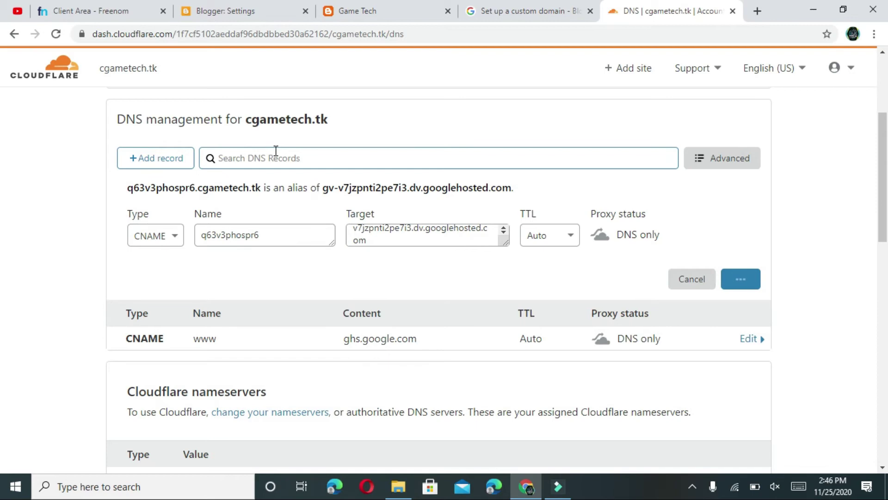
# Step: Start a new type A record for the root of cgametech.tk, using @ as the name
pyautogui.click(156, 164)
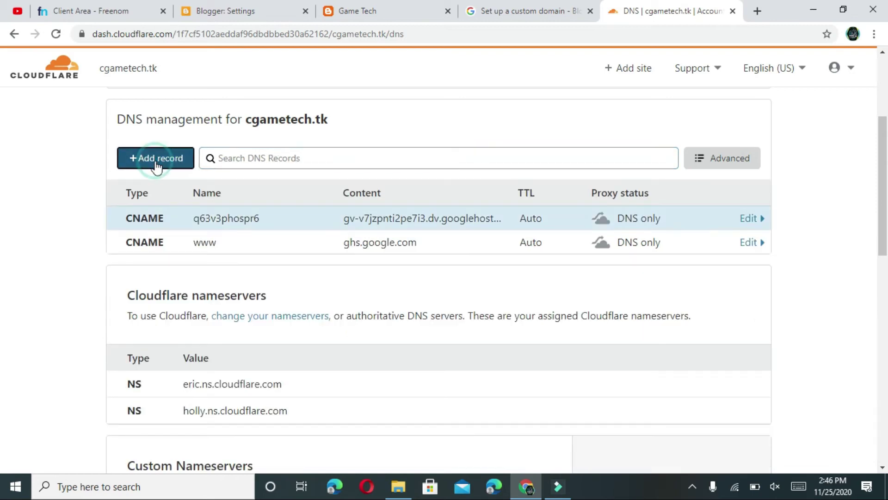
pyautogui.click(278, 235)
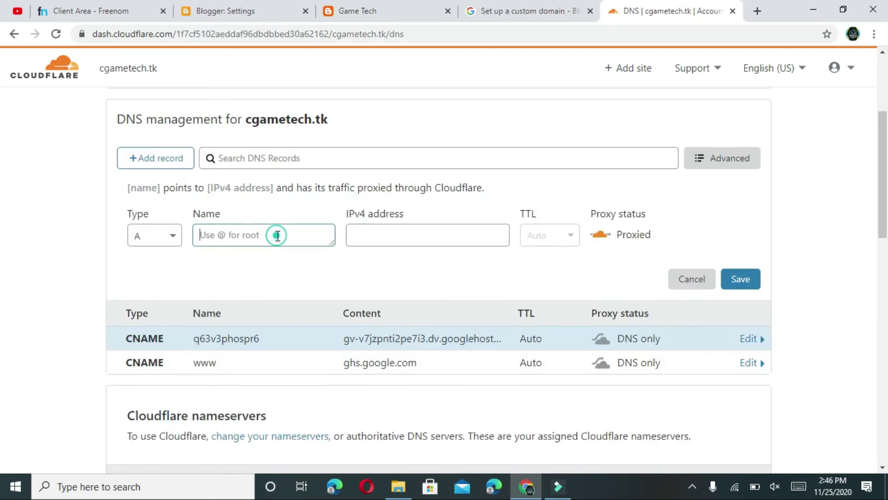
pyautogui.write('@')
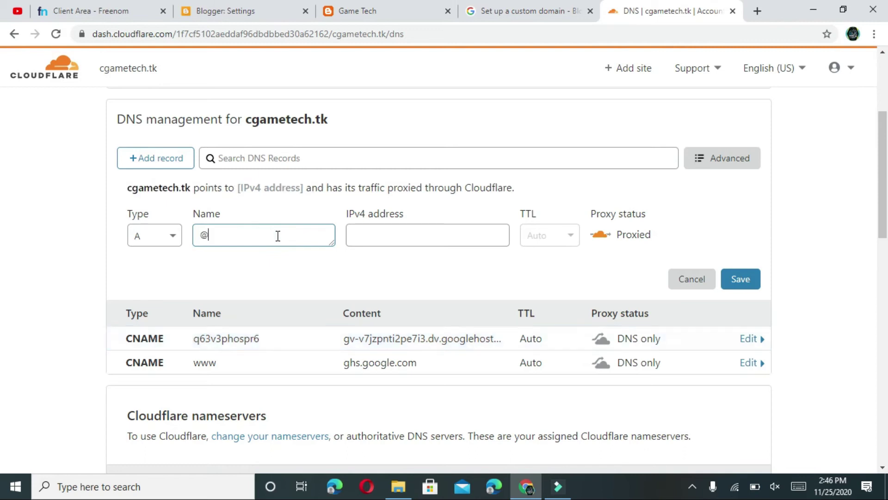
# Step: Copy the first Google IP, 216.239.32.21, from the A-records list on the Blogger Help custom domain page
pyautogui.click(203, 6)
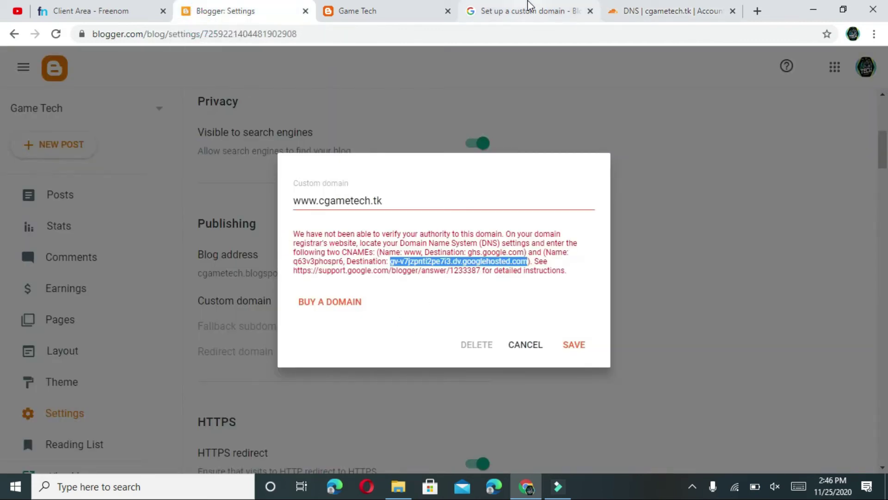
pyautogui.click(524, 6)
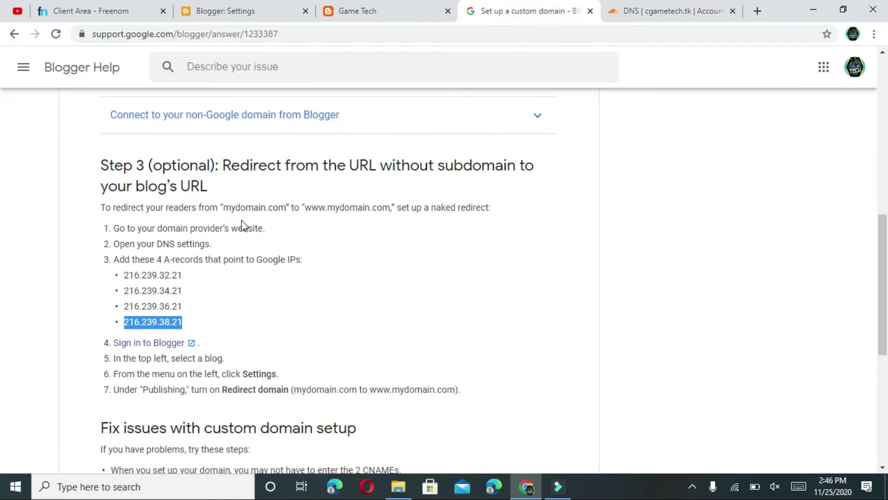
pyautogui.click(245, 5)
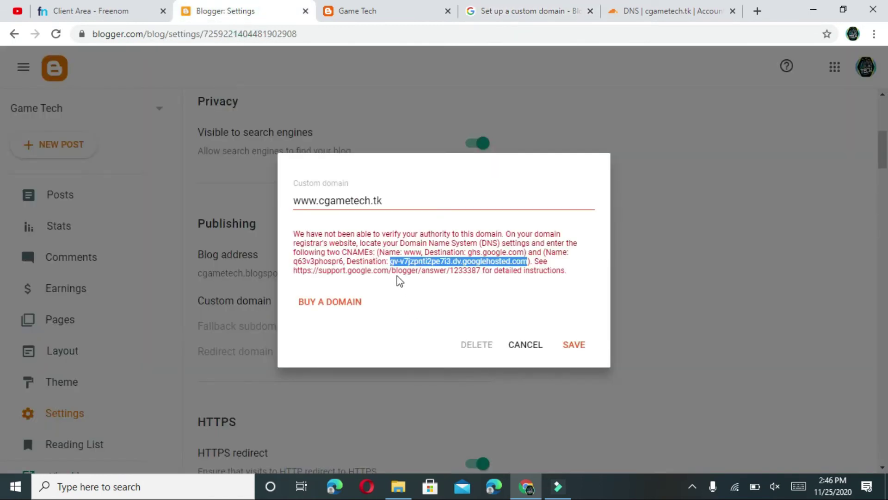
pyautogui.click(527, 11)
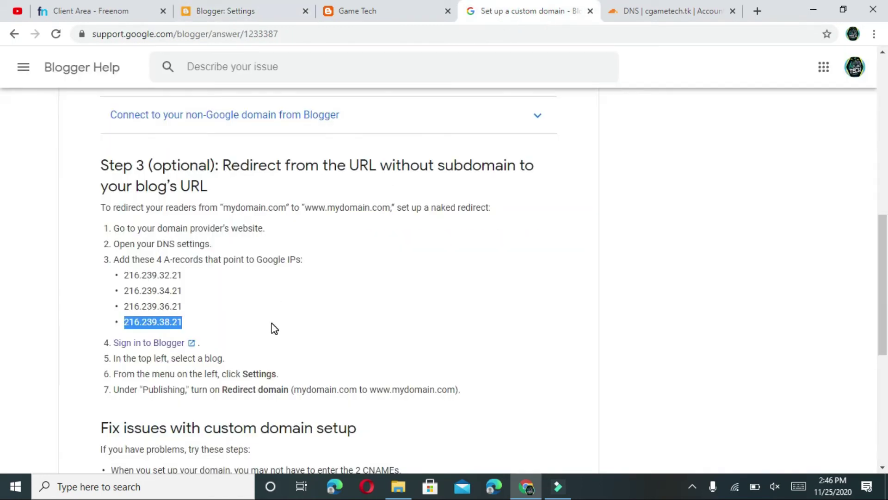
pyautogui.doubleClick(168, 275)
pyautogui.hotkey('ctrl', 'c')
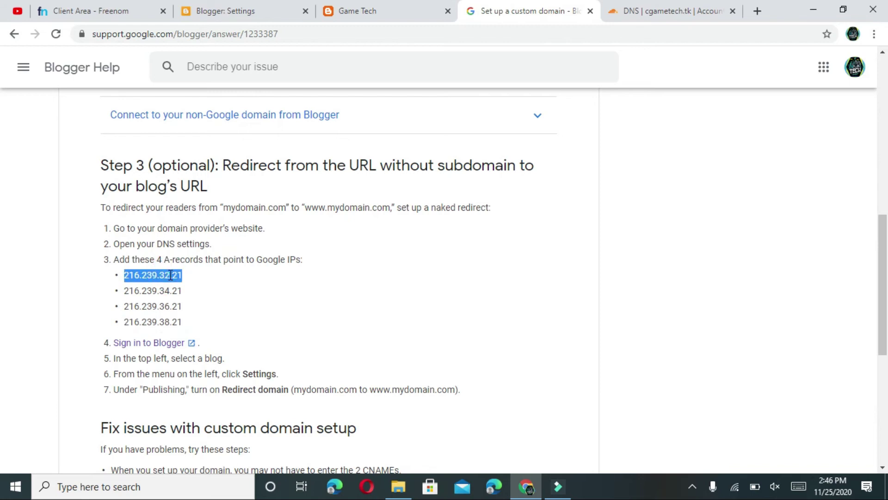
# Step: Enter 216.239.32.21 as the root A record's IPv4 address in Cloudflare and save the record as DNS only
pyautogui.click(667, 17)
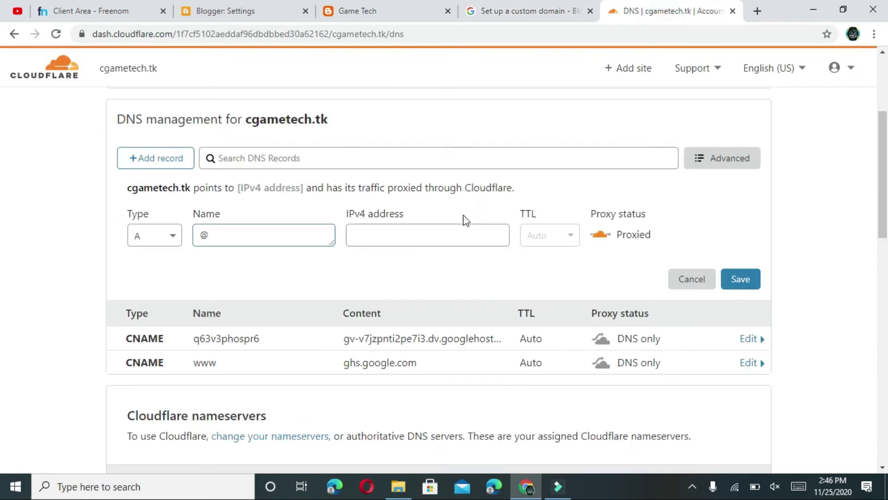
pyautogui.click(453, 230)
pyautogui.hotkey('ctrl', 'v')
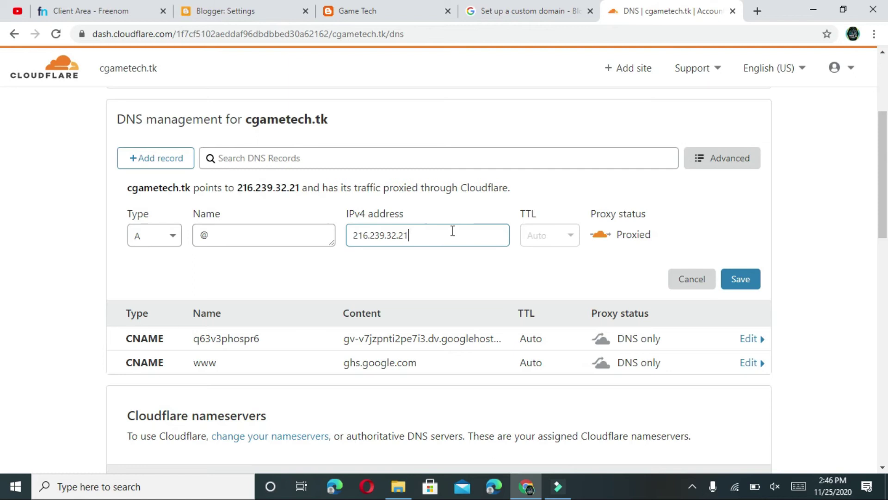
pyautogui.click(605, 237)
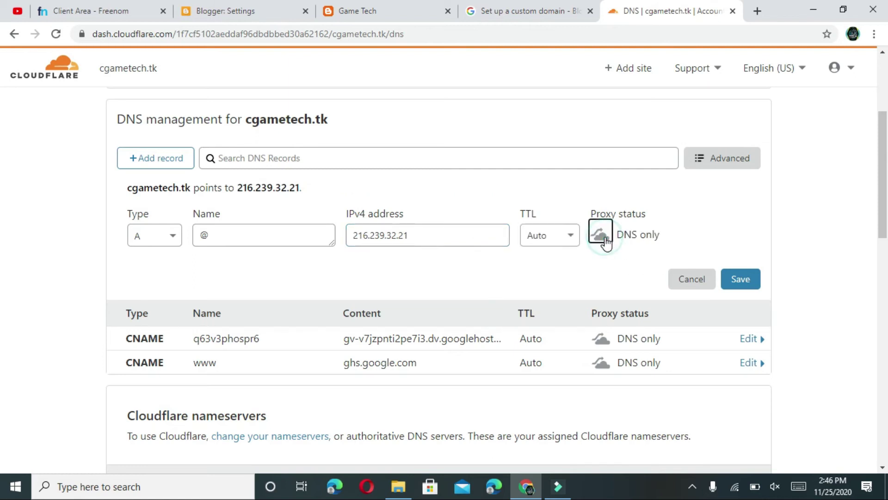
pyautogui.click(742, 285)
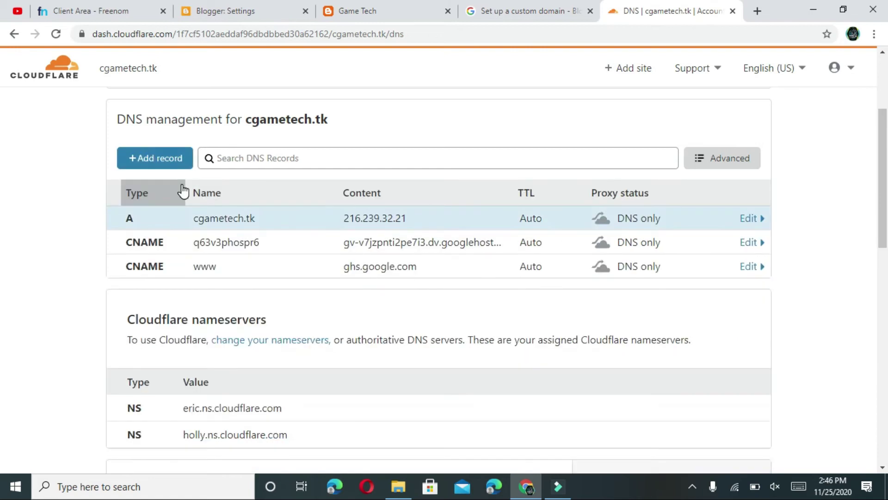
# Step: Start a second type A record for the root of cgametech.tk, using @ as the name
pyautogui.click(172, 159)
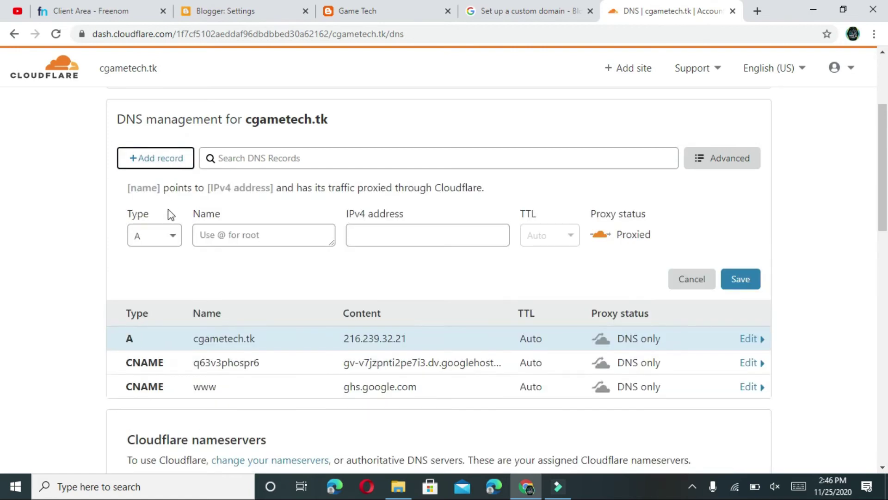
pyautogui.click(176, 155)
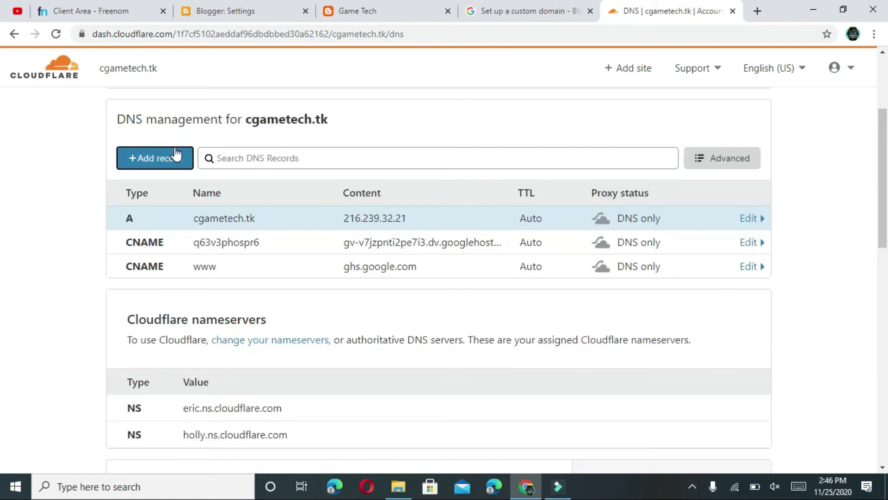
pyautogui.click(177, 158)
pyautogui.click(209, 239)
pyautogui.write('@')
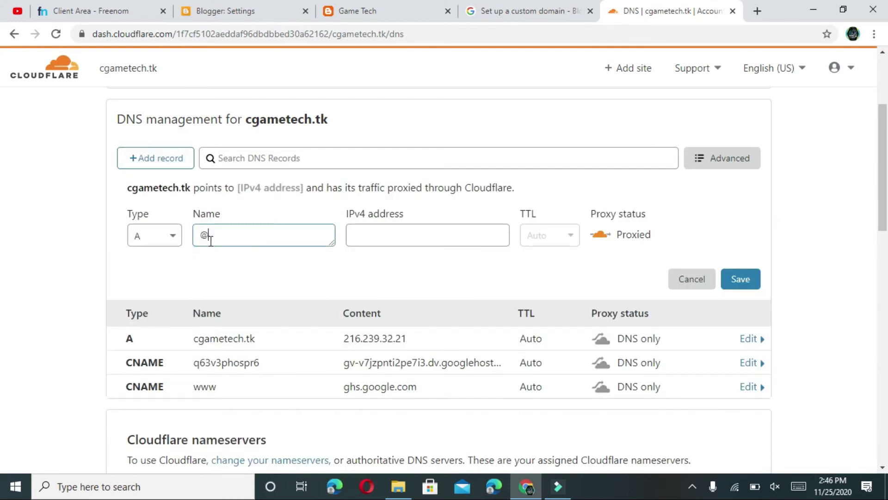
# Step: Copy 216.239.34.21 from Blogger Help, enter it as the second A record's IPv4 address in Cloudflare, and save the record as DNS only
pyautogui.click(498, 8)
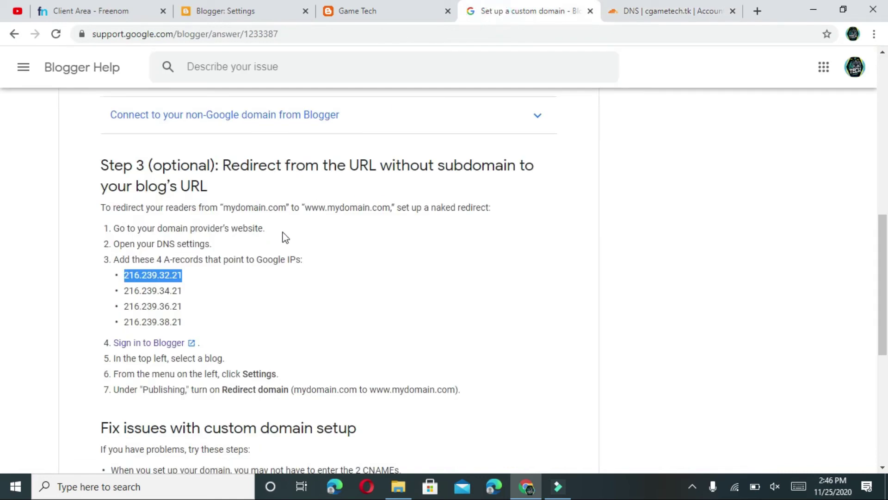
pyautogui.moveTo(183, 290); pyautogui.dragTo(109, 294)
pyautogui.hotkey('ctrl', 'c')
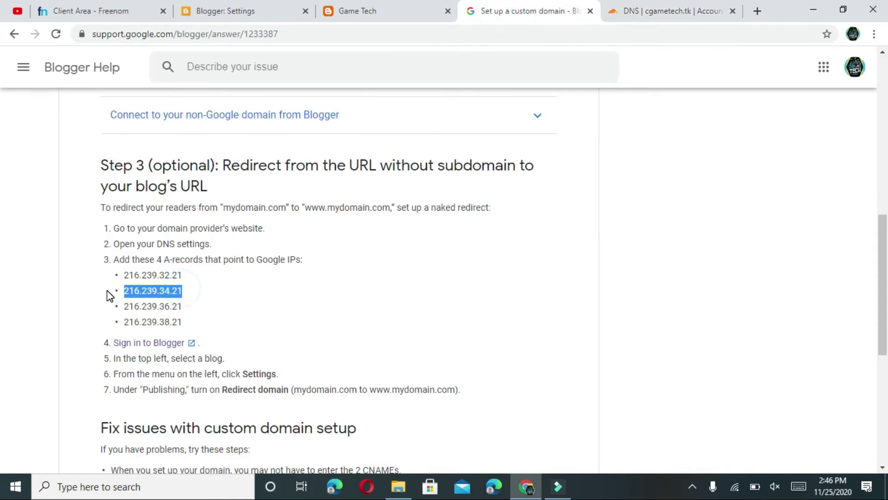
pyautogui.click(633, 7)
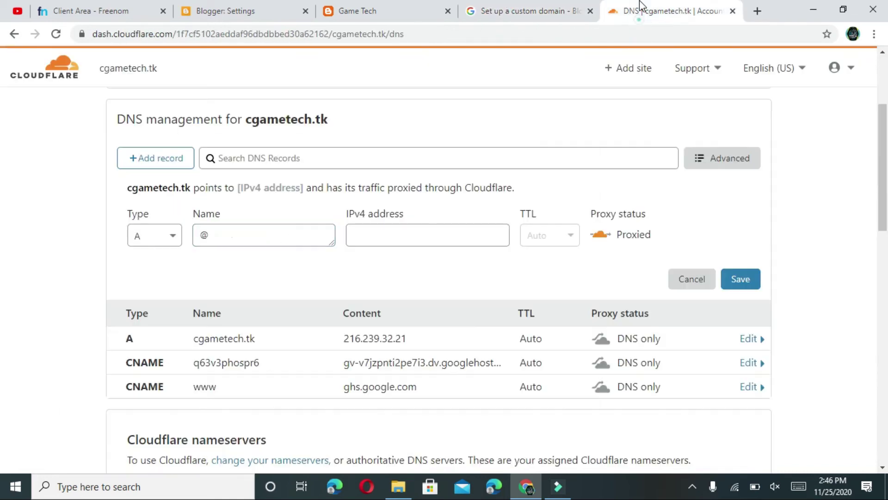
pyautogui.click(413, 230)
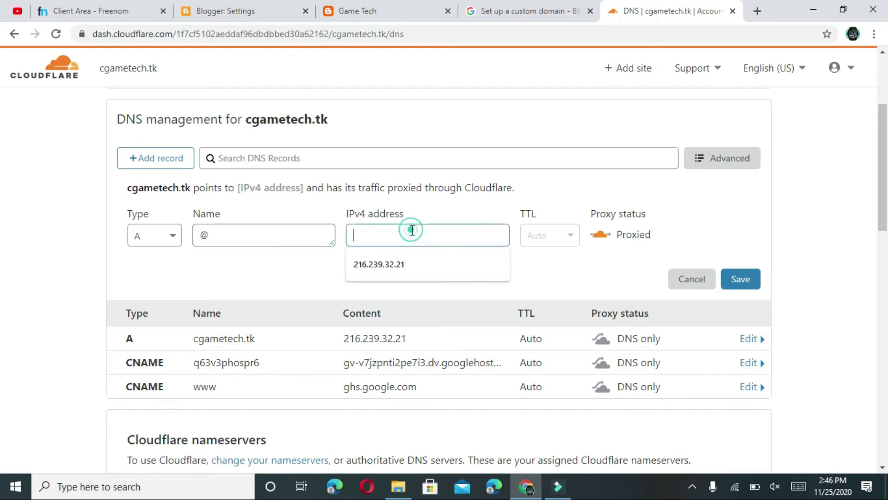
pyautogui.hotkey('ctrl', 'v')
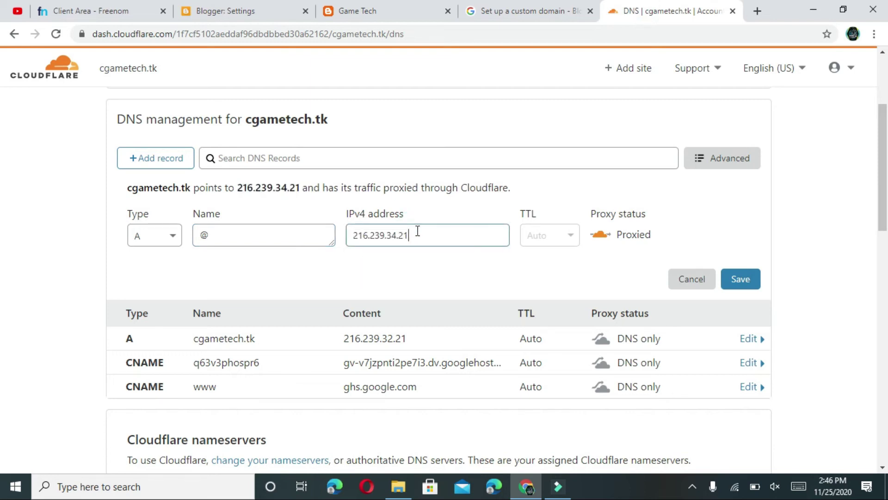
pyautogui.click(601, 235)
pyautogui.click(751, 279)
# Step: Add a third DNS-only A record named @ in Cloudflare, pointing to 216.239.36.21 copied from Blogger Help
pyautogui.click(543, 7)
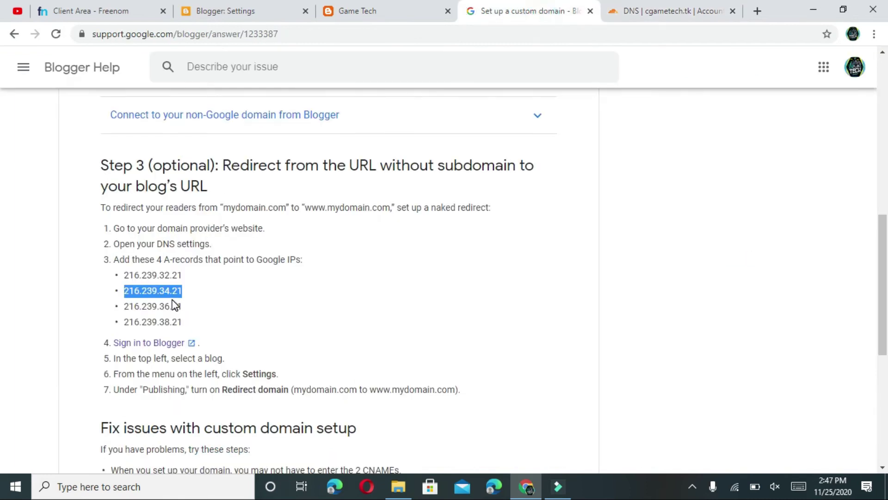
pyautogui.moveTo(182, 306); pyautogui.dragTo(130, 306)
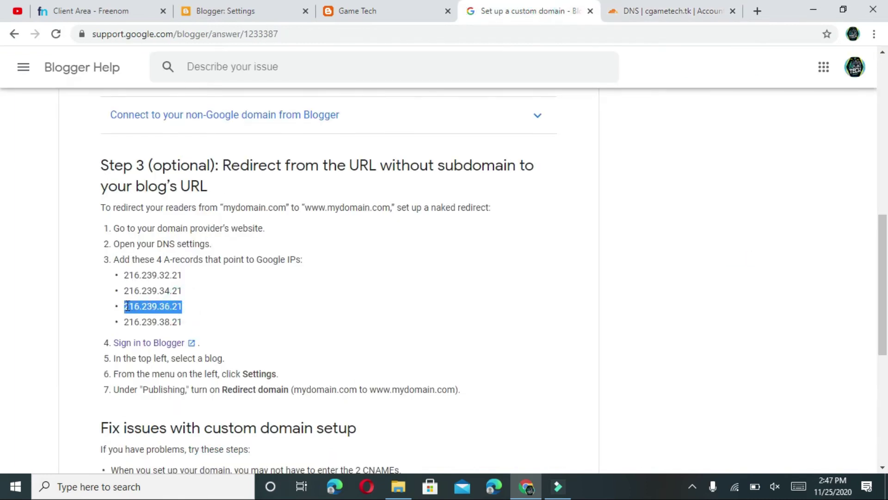
pyautogui.click(688, 9)
pyautogui.click(175, 164)
pyautogui.click(397, 235)
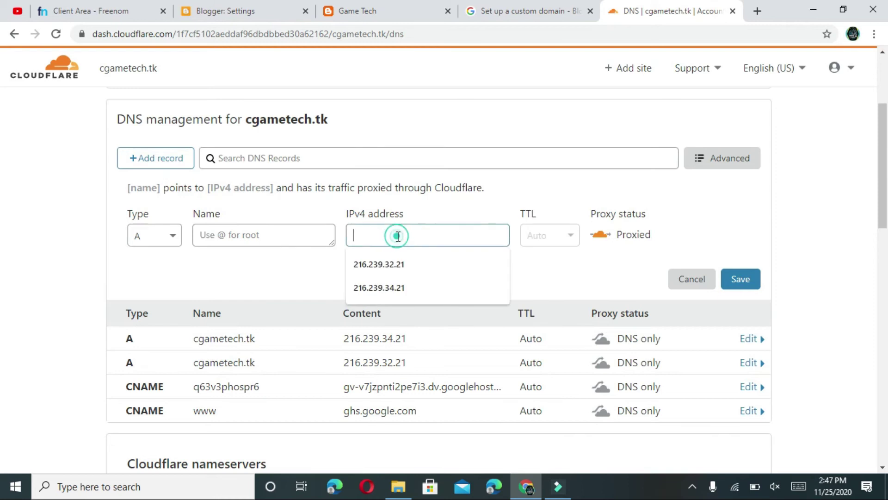
pyautogui.write('216.239.36.21')
pyautogui.click(279, 229)
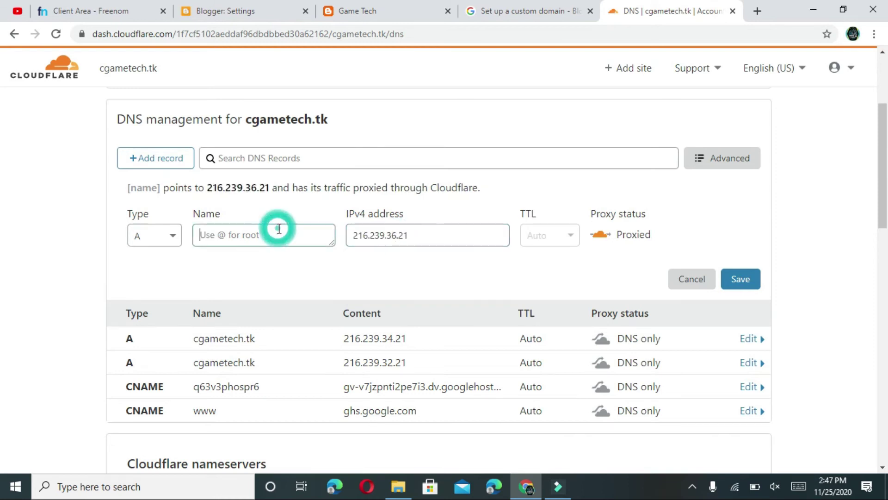
pyautogui.write('@')
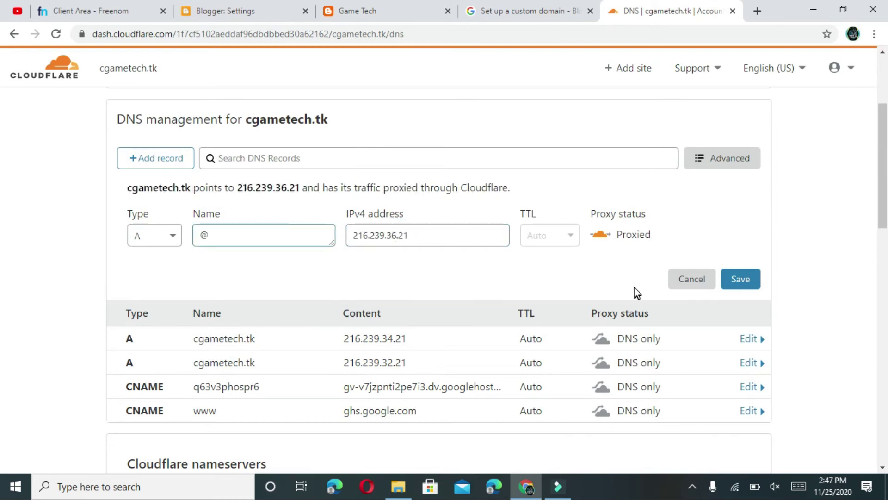
pyautogui.click(600, 233)
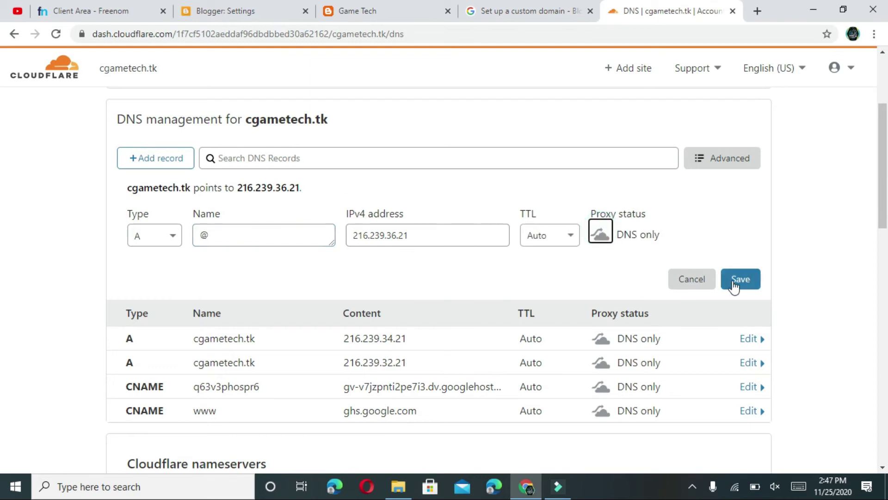
pyautogui.click(736, 283)
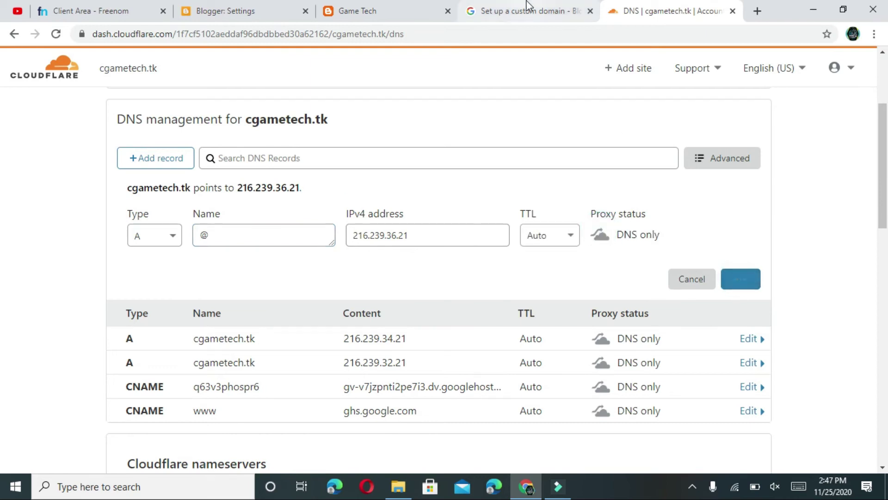
# Step: Add a fourth DNS-only A record named @ in Cloudflare, pointing to 216.239.38.21 copied from Blogger Help
pyautogui.click(527, 9)
pyautogui.moveTo(182, 322); pyautogui.dragTo(130, 321)
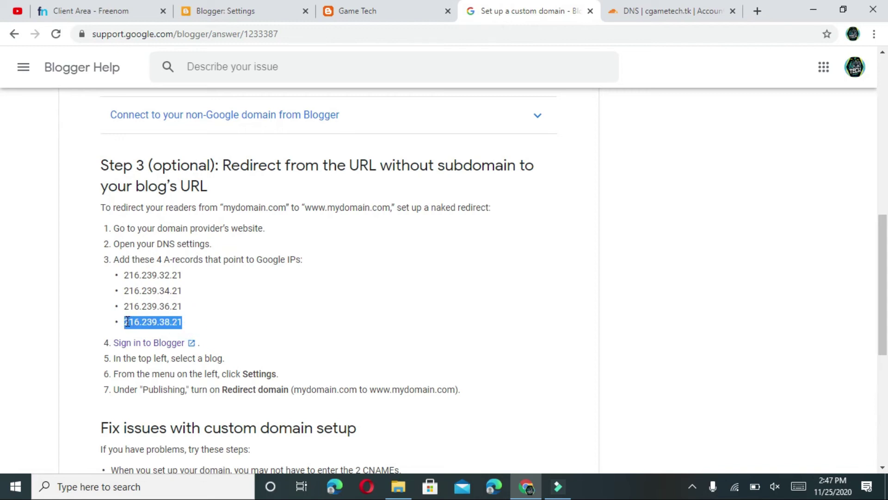
pyautogui.click(666, 10)
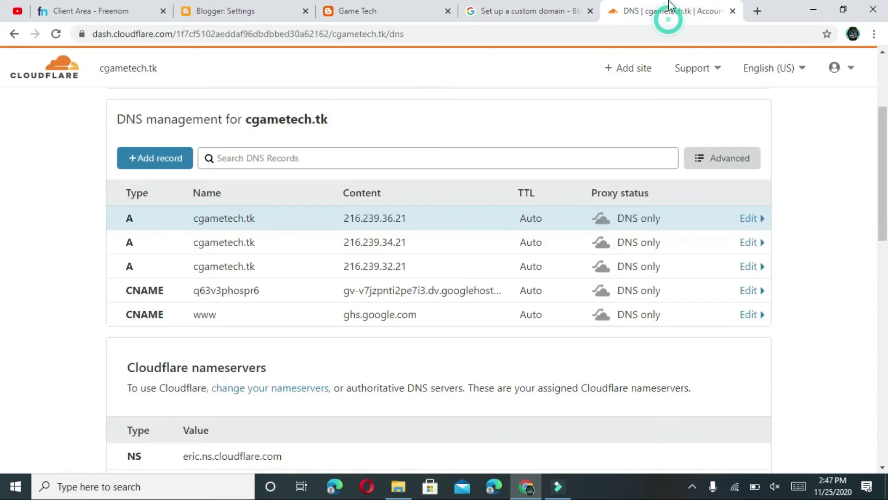
pyautogui.click(138, 162)
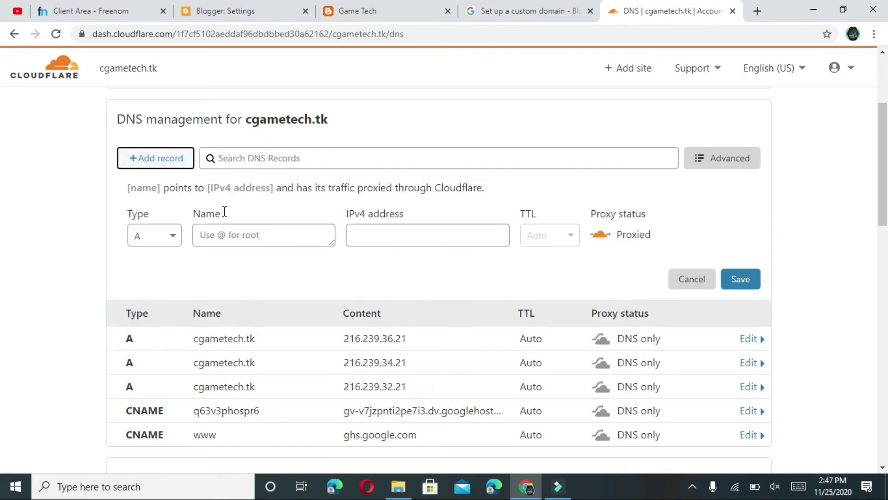
pyautogui.click(391, 230)
pyautogui.write('216.239.38.21')
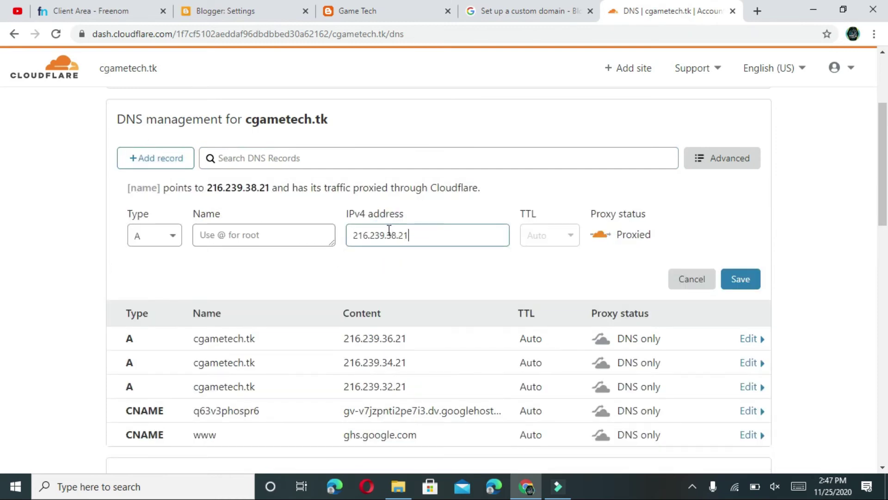
pyautogui.click(244, 237)
pyautogui.write('@')
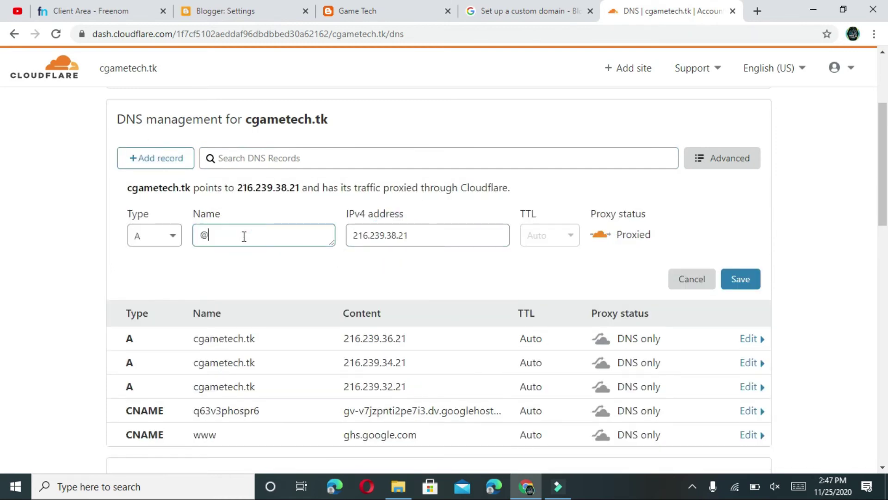
pyautogui.click(598, 236)
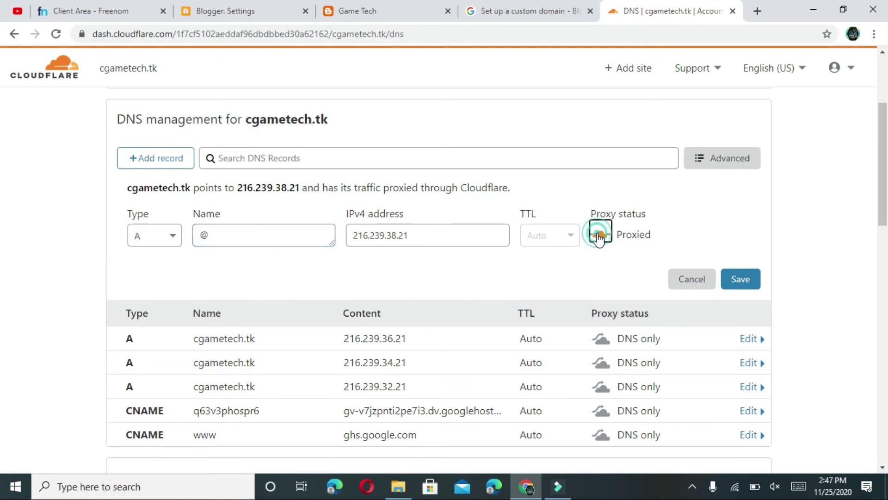
pyautogui.click(742, 281)
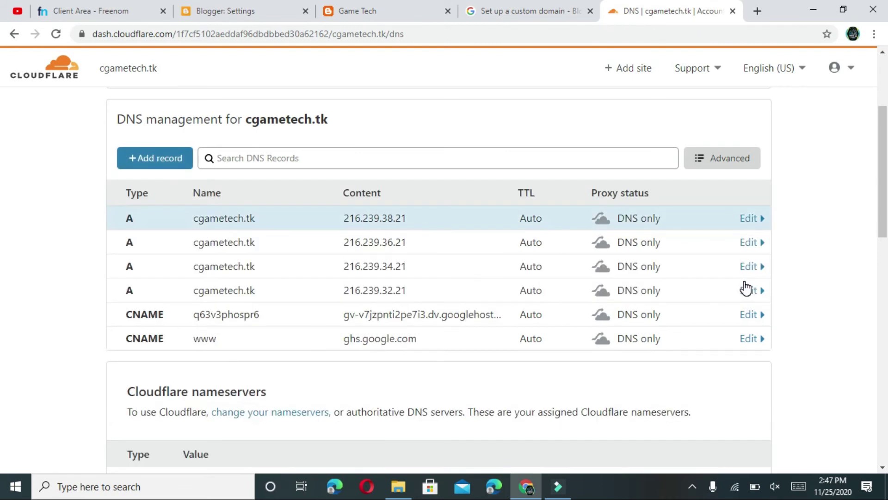
pyautogui.scroll(-12, 746, 288)
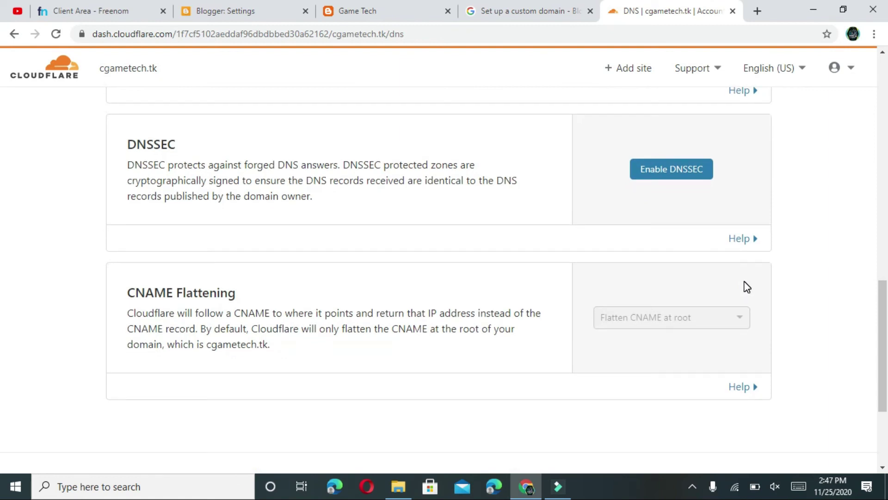
pyautogui.scroll(-1, 747, 287)
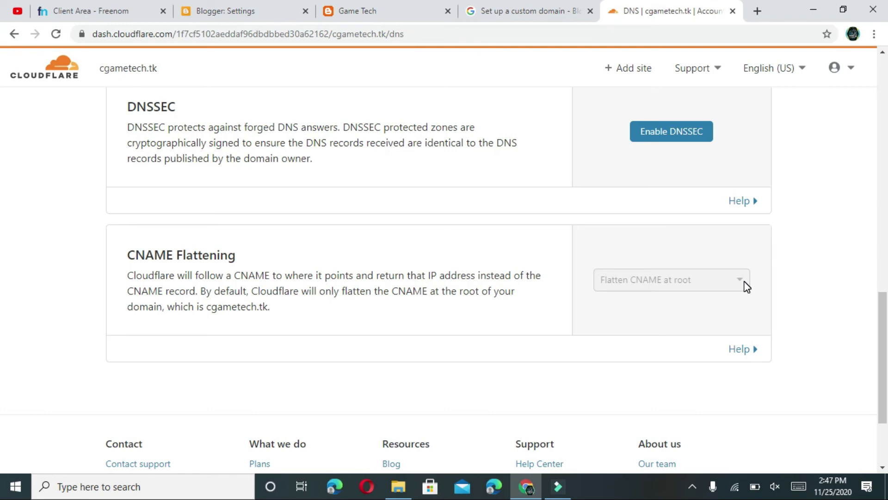
pyautogui.scroll(6, 747, 287)
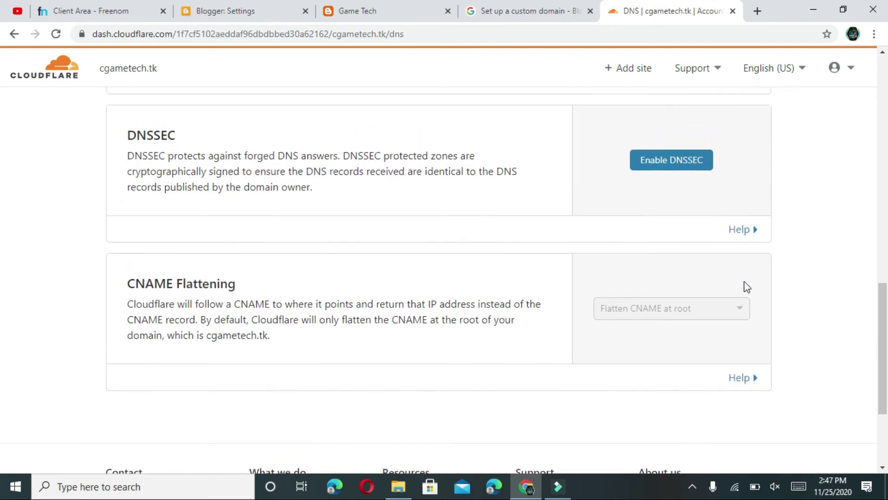
pyautogui.scroll(6, 747, 287)
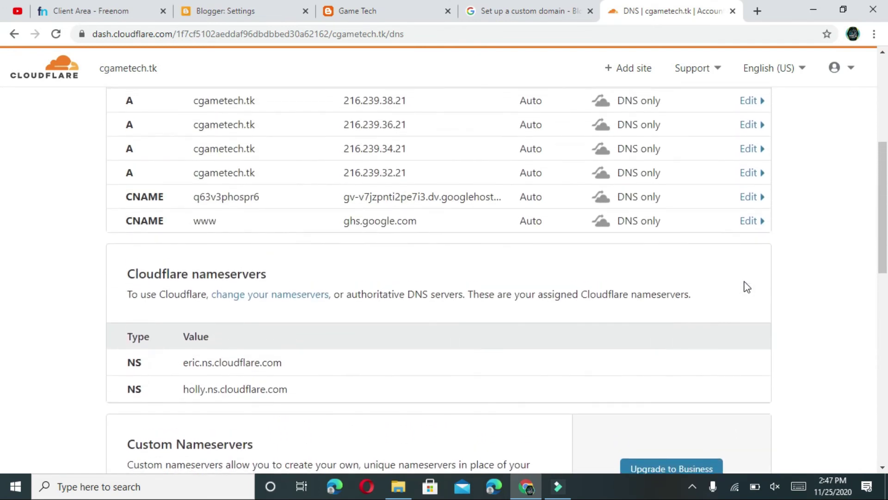
# Step: Reload the Cloudflare DNS page for cgametech.tk and review its records, assigned nameservers, DNSSEC and CNAME Flattening sections
pyautogui.scroll(4, 747, 285)
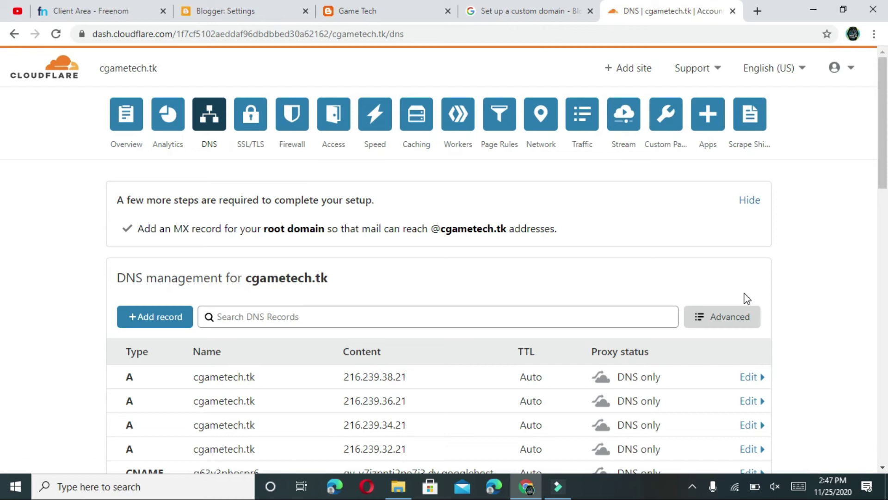
pyautogui.press('F5')
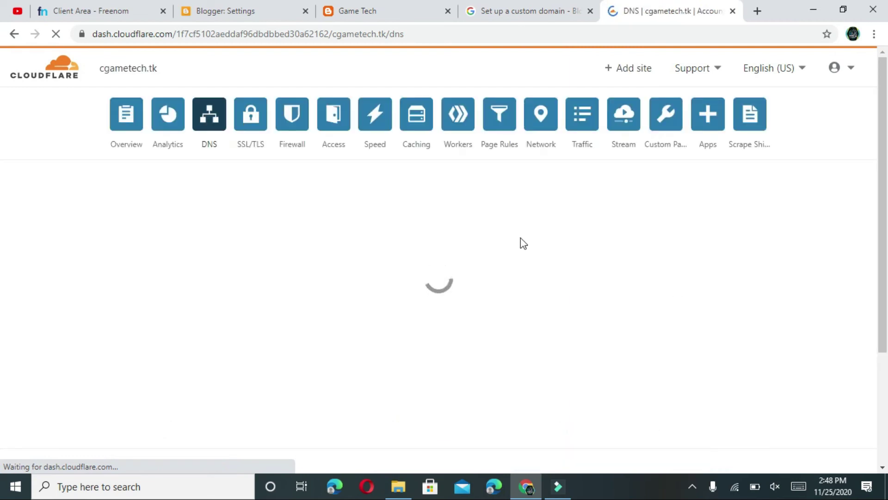
pyautogui.scroll(-4, 520, 237)
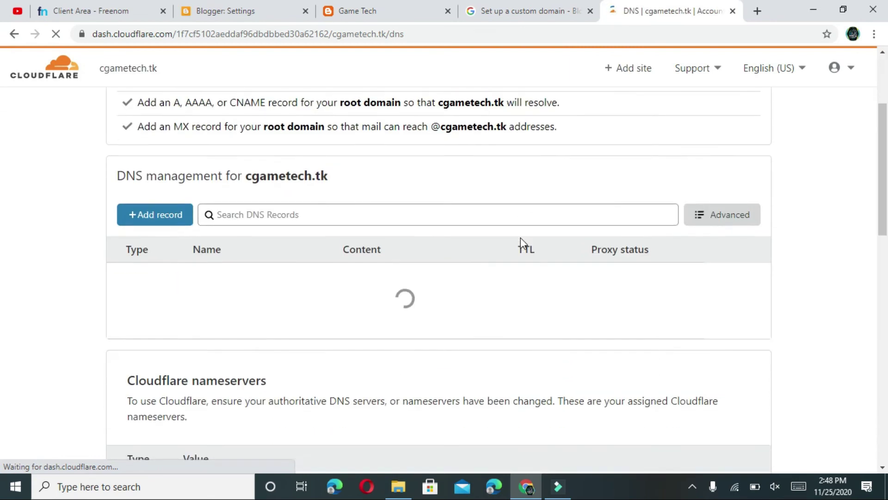
pyautogui.scroll(3, 520, 238)
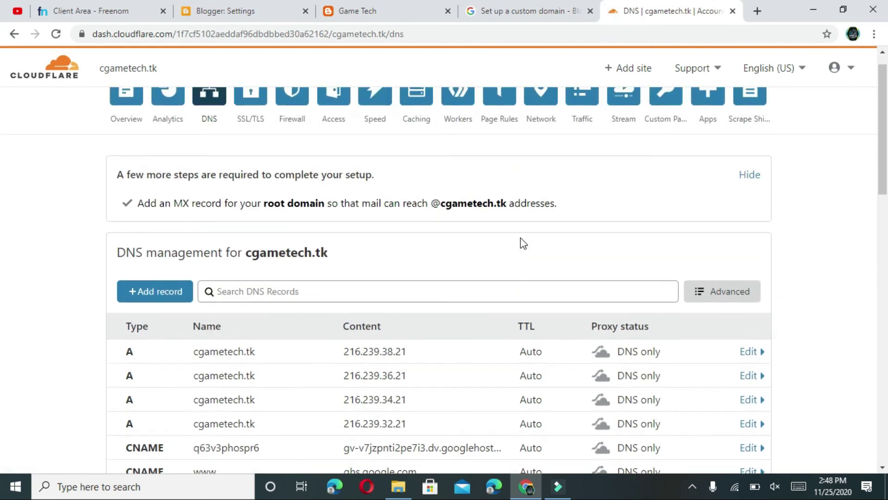
pyautogui.scroll(-12, 521, 238)
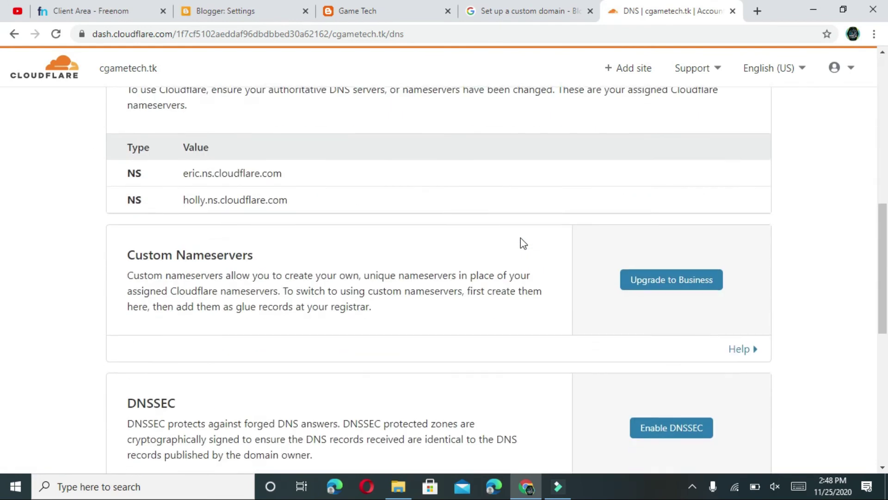
pyautogui.scroll(-5, 521, 237)
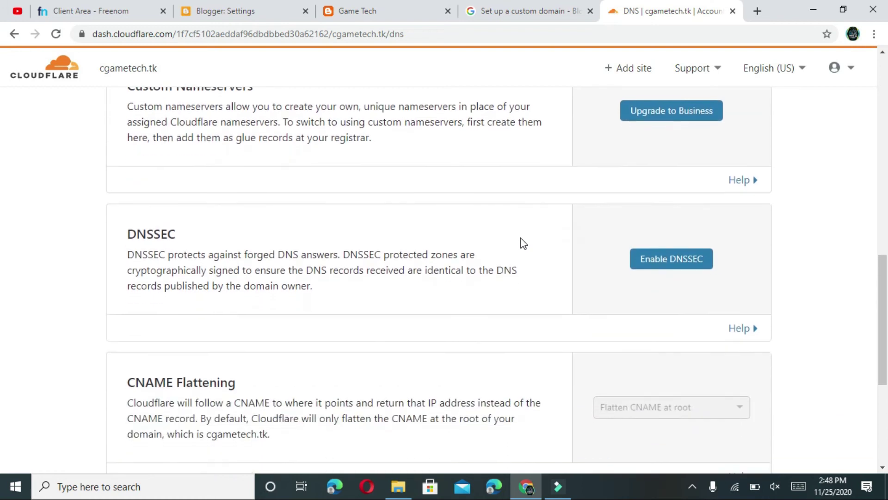
pyautogui.scroll(-2, 520, 238)
pyautogui.scroll(3, 520, 238)
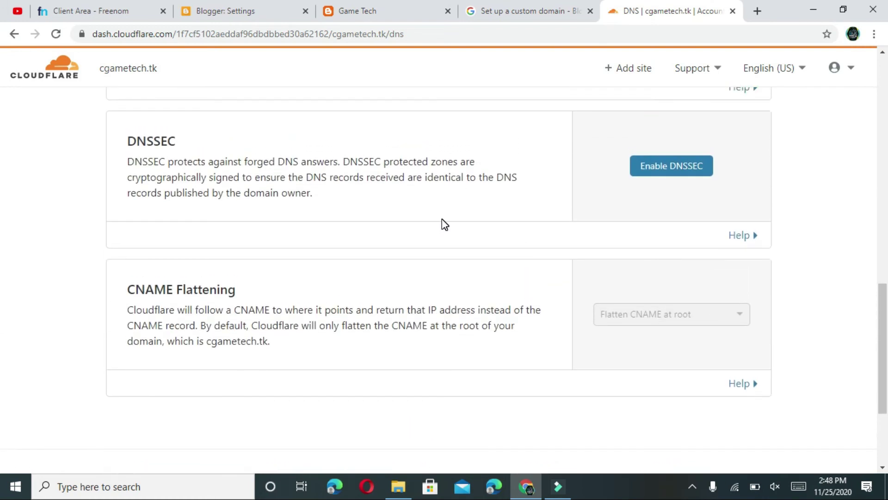
pyautogui.scroll(-3, 442, 219)
pyautogui.scroll(20, 442, 219)
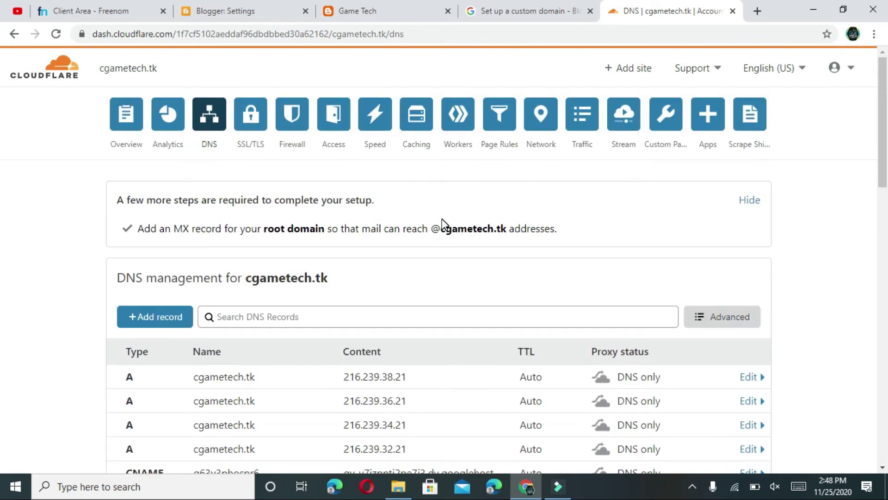
pyautogui.click(209, 8)
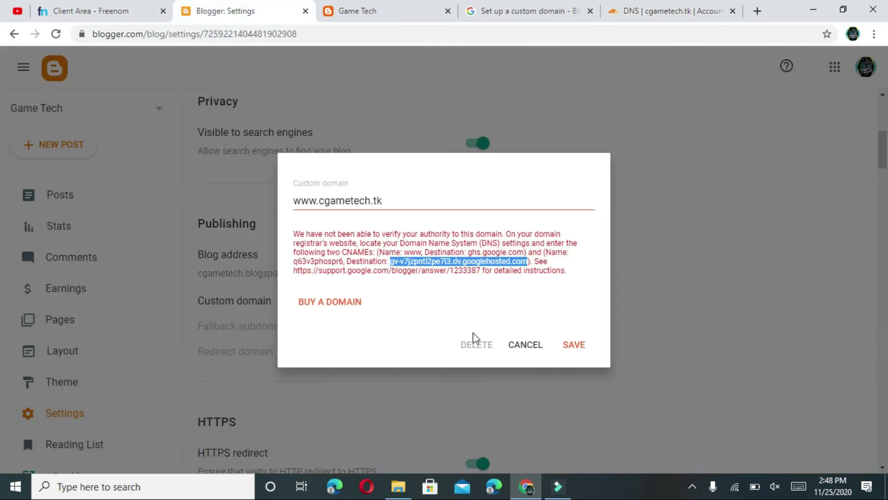
pyautogui.click(587, 346)
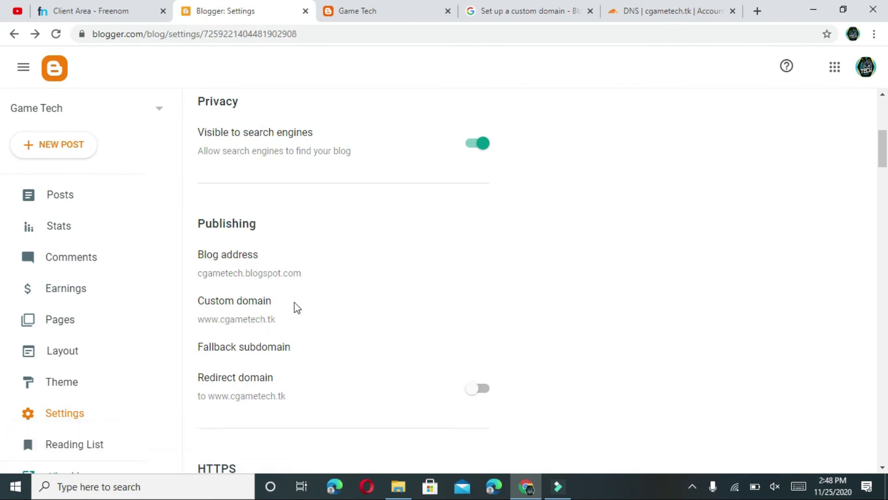
pyautogui.click(627, 6)
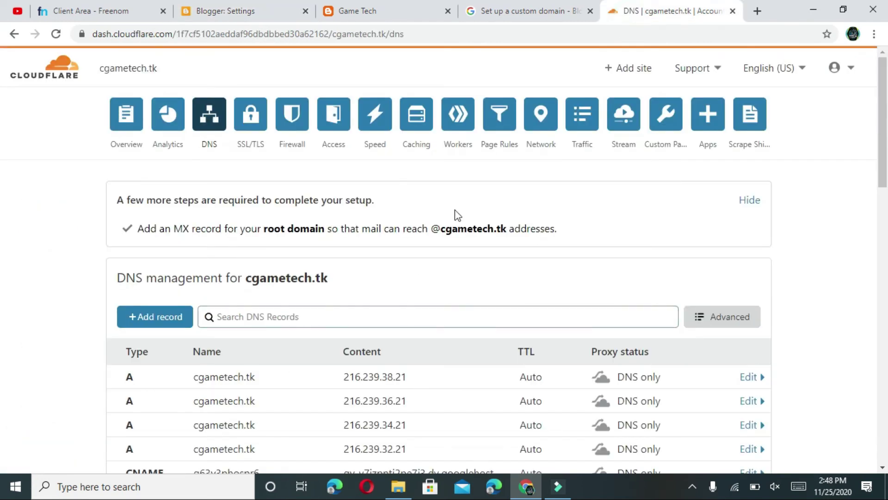
pyautogui.click(226, 9)
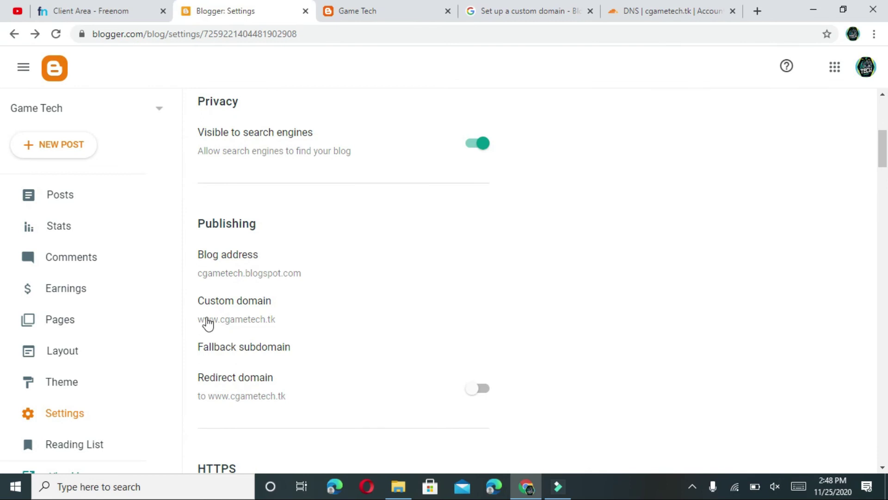
pyautogui.scroll(-3, 324, 325)
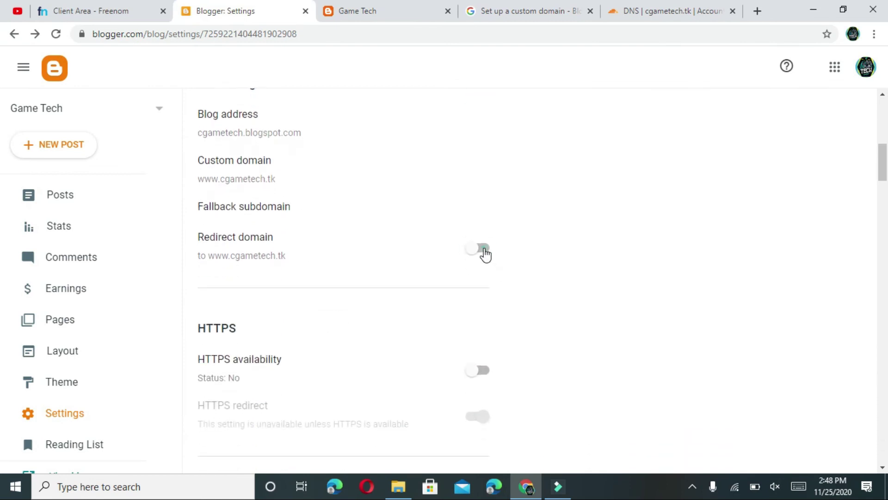
pyautogui.click(484, 254)
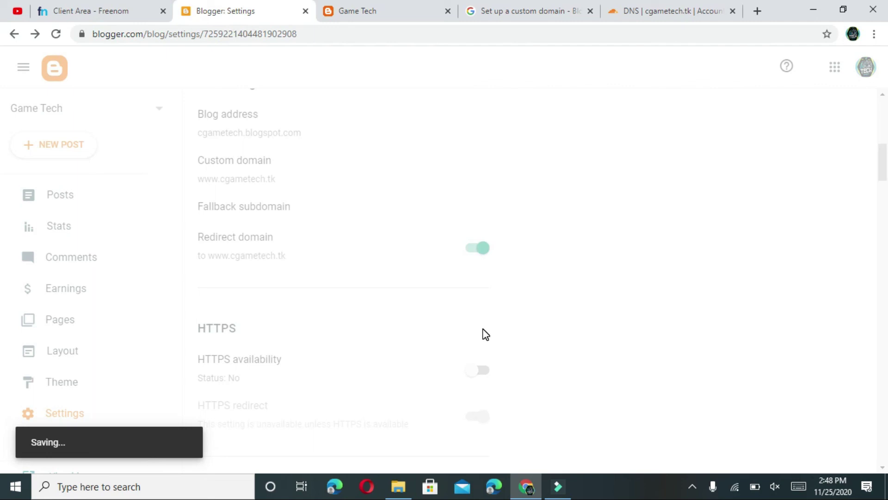
# Step: Turn on HTTPS availability for the blog and turn off HTTPS redirect in the Blogger settings
pyautogui.scroll(-2, 484, 333)
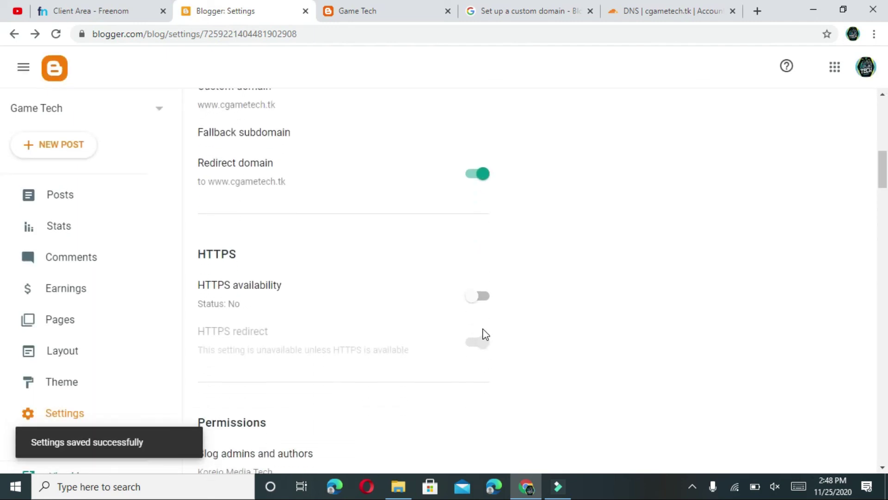
pyautogui.click(481, 289)
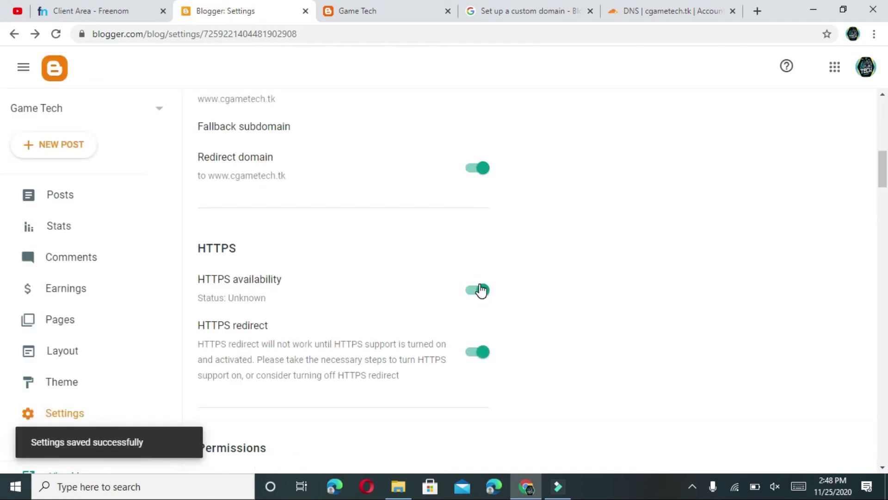
pyautogui.click(481, 354)
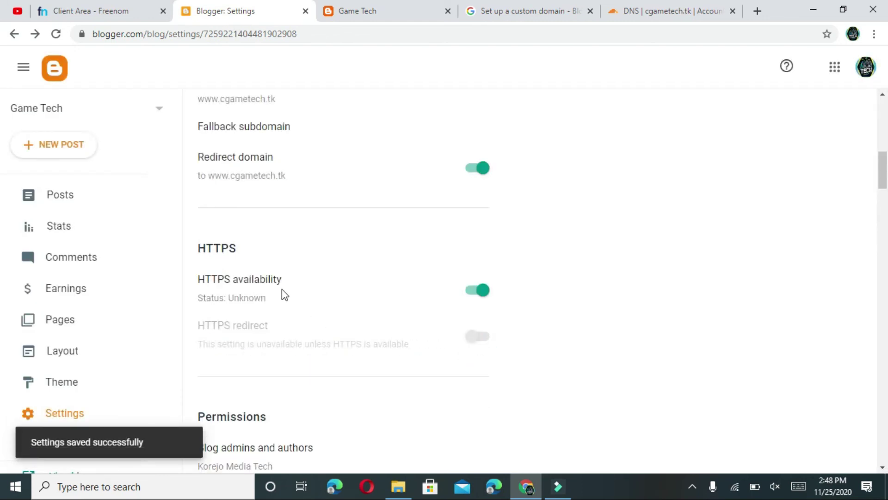
# Step: Reload the Game Tech blog page, and view the blog again from Blogger to test the custom domain
pyautogui.scroll(-3, 596, 312)
pyautogui.scroll(12, 596, 313)
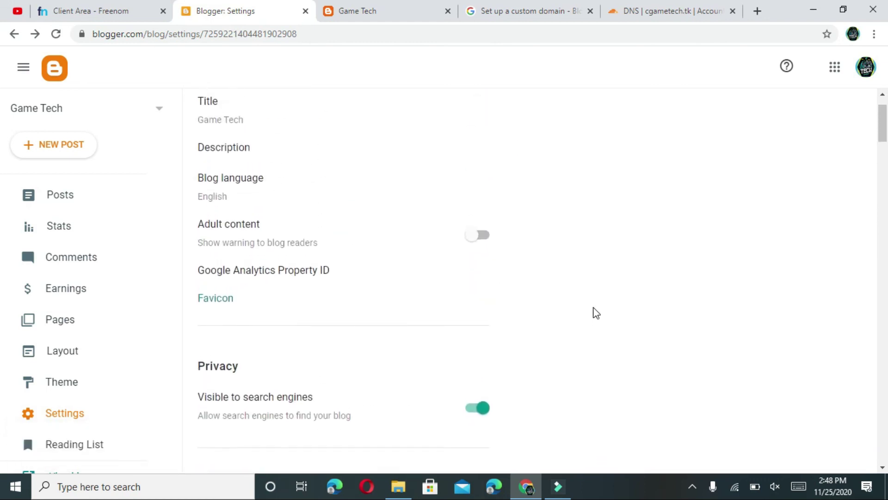
pyautogui.scroll(1, 596, 313)
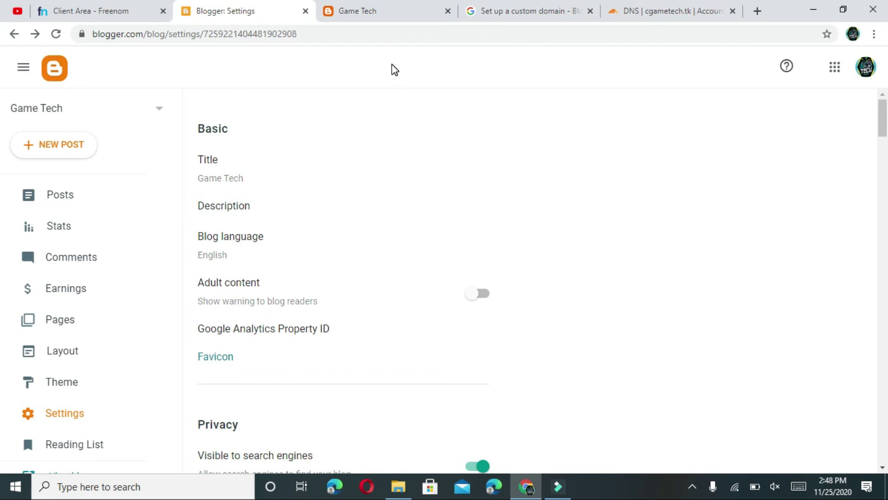
pyautogui.click(356, 7)
pyautogui.press('F5')
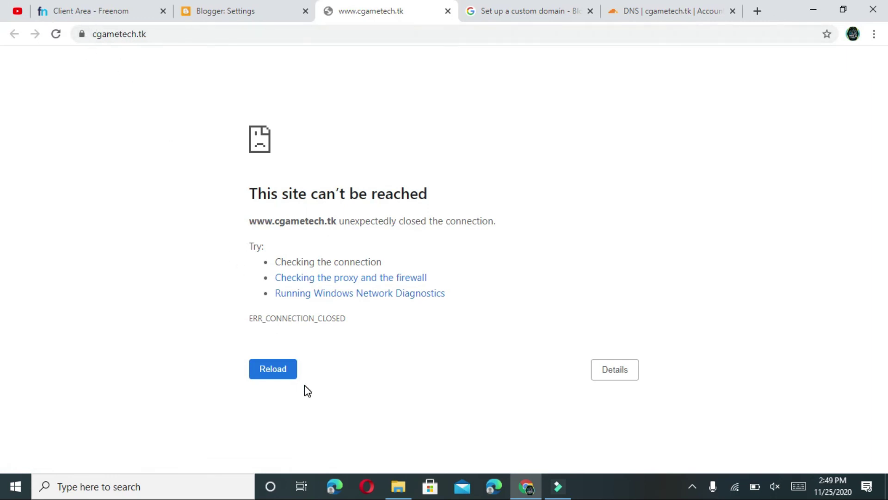
pyautogui.click(284, 377)
pyautogui.click(230, 11)
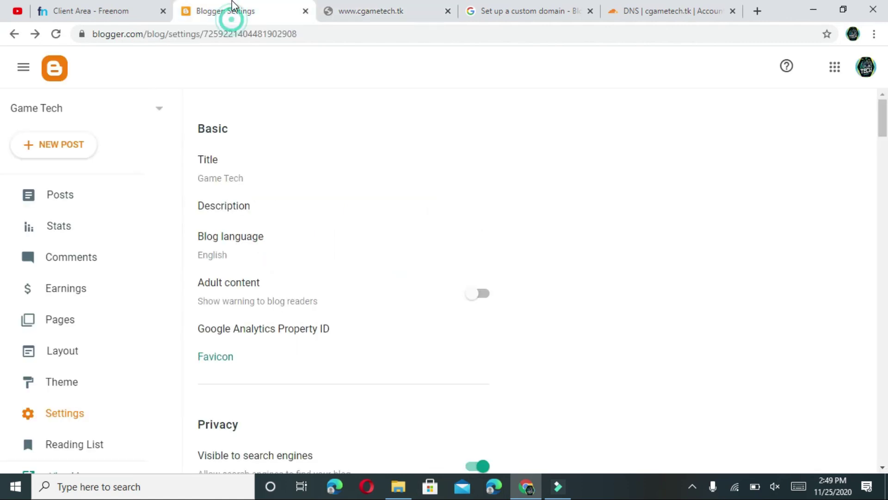
pyautogui.scroll(-2, 78, 324)
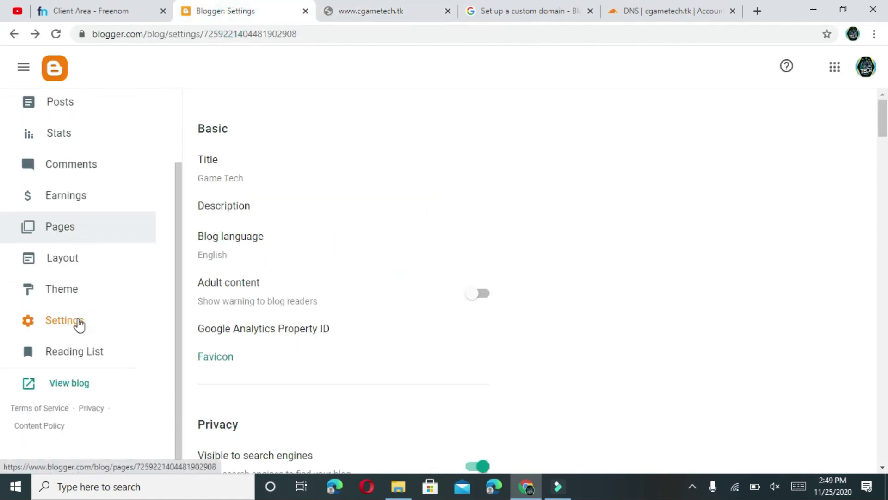
pyautogui.click(58, 390)
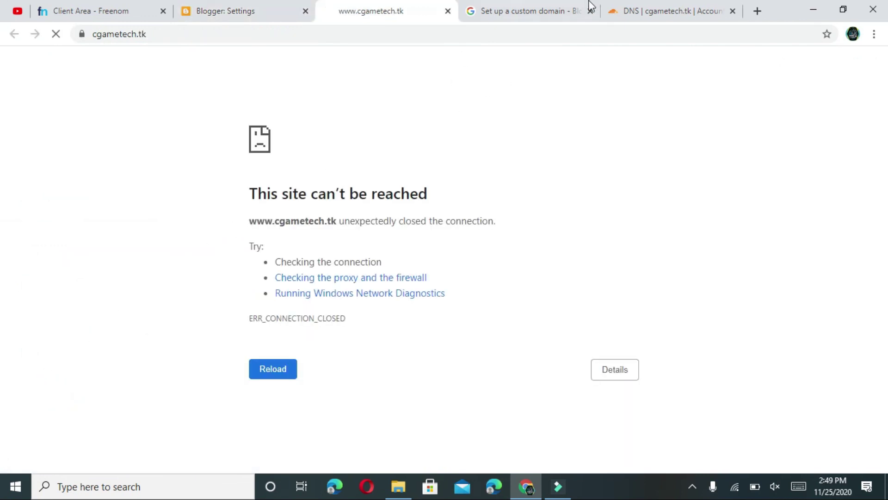
# Step: Recheck the cgametech.tk DNS records in Cloudflare and the domain details in the Freenom client area
pyautogui.click(667, 6)
pyautogui.scroll(-2, 352, 372)
pyautogui.scroll(2, 356, 374)
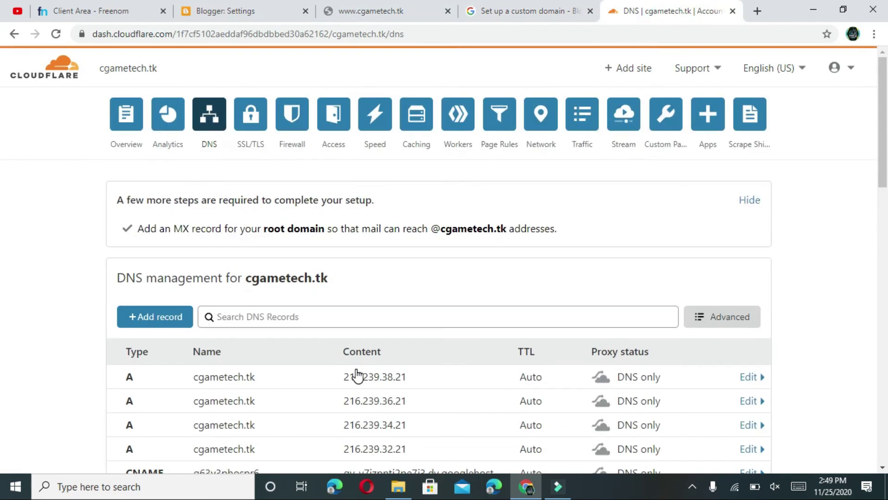
pyautogui.click(103, 7)
pyautogui.scroll(-2, 274, 234)
pyautogui.scroll(1, 273, 234)
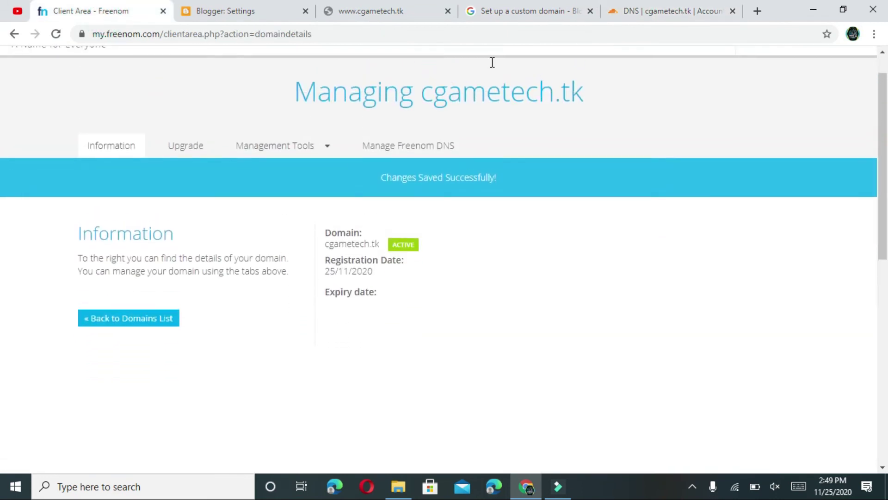
pyautogui.click(661, 7)
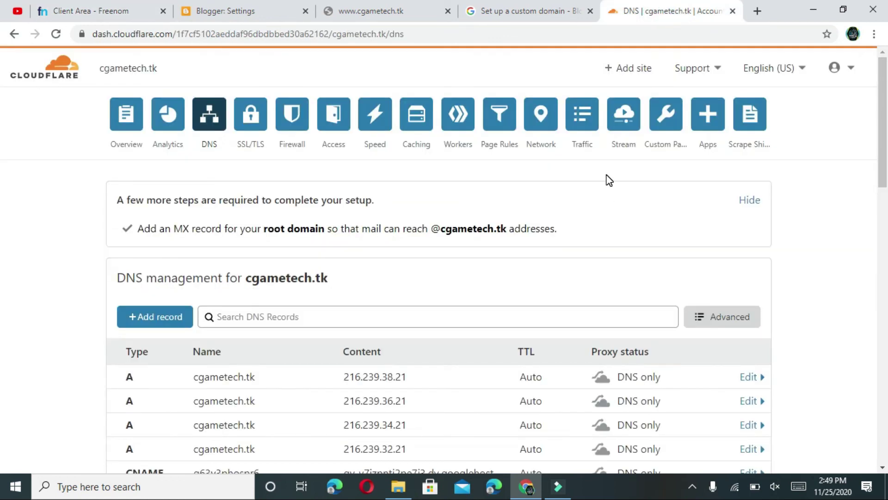
# Step: Review the custom domain, redirect and HTTPS settings of the blog in Blogger
pyautogui.click(394, 3)
pyautogui.click(258, 7)
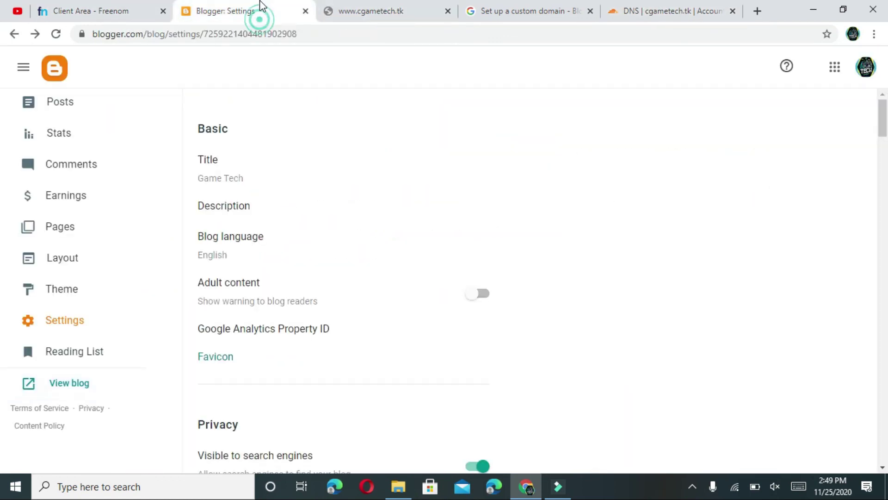
pyautogui.scroll(-8, 340, 237)
pyautogui.scroll(-2, 344, 242)
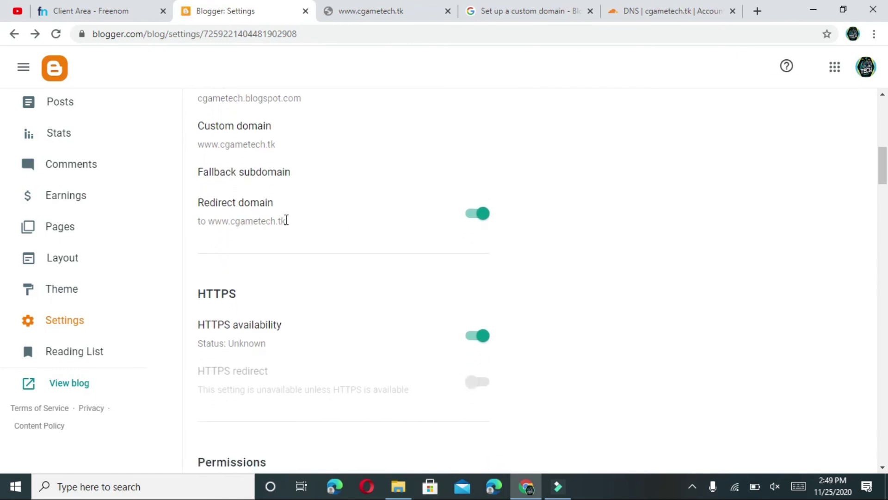
# Step: Reload the blog page at cgametech.tk several times to check that the custom domain opens it
pyautogui.click(390, 6)
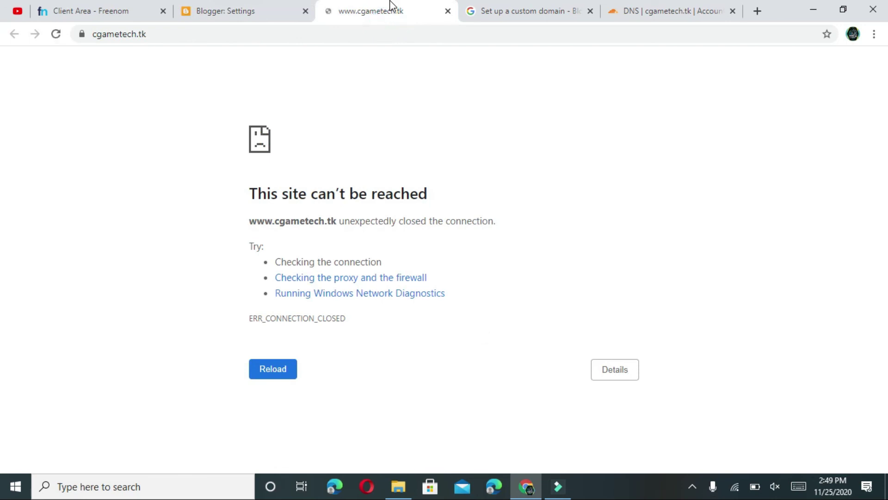
pyautogui.click(56, 34)
pyautogui.click(57, 34)
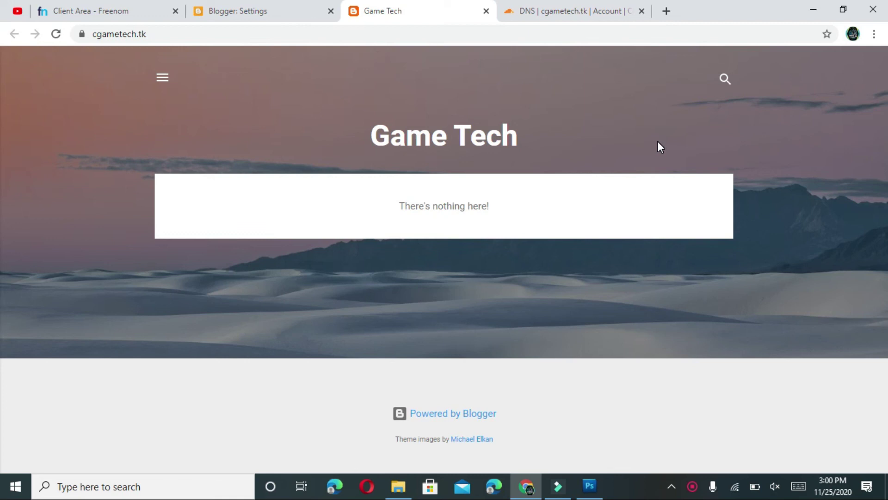
pyautogui.press('F5')
pyautogui.press('F5')
pyautogui.press('F5')
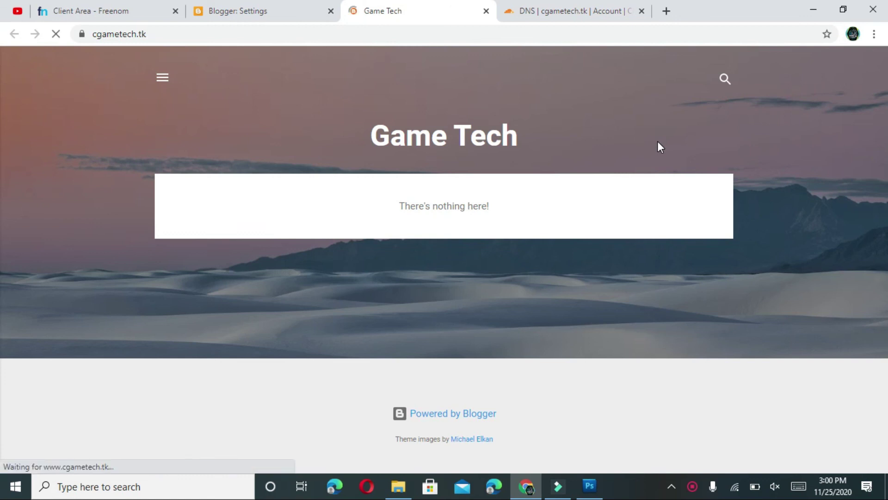